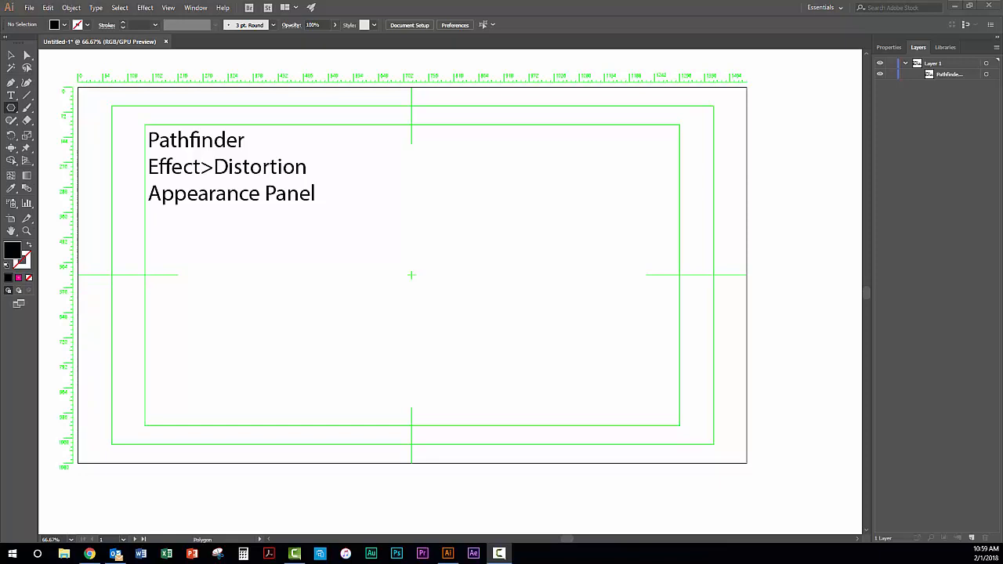
# - Draw a black circle about 483 px in diameter with the Ellipse tool, slightly right of the artboard's centre
pyautogui.click(11, 109)
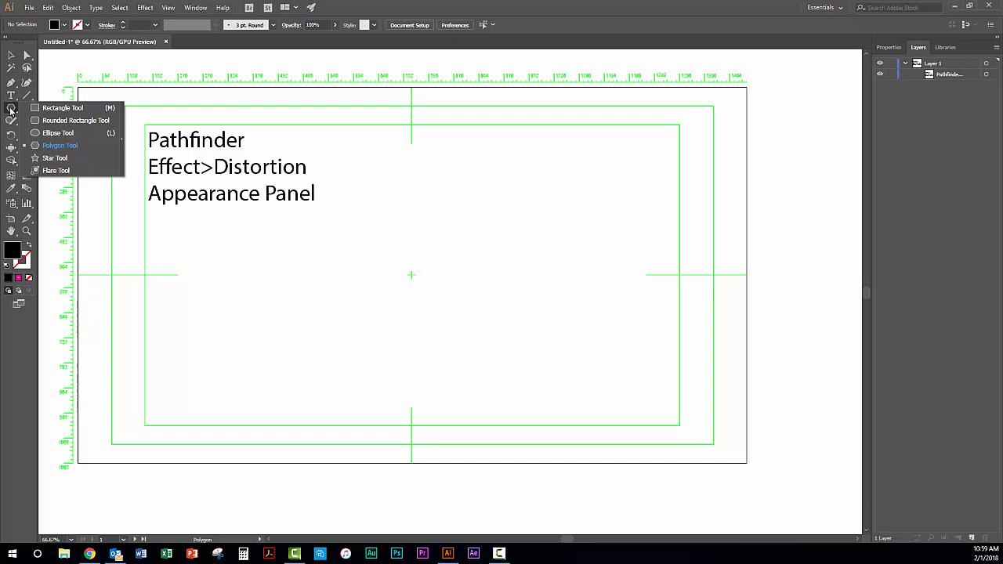
pyautogui.click(10, 109)
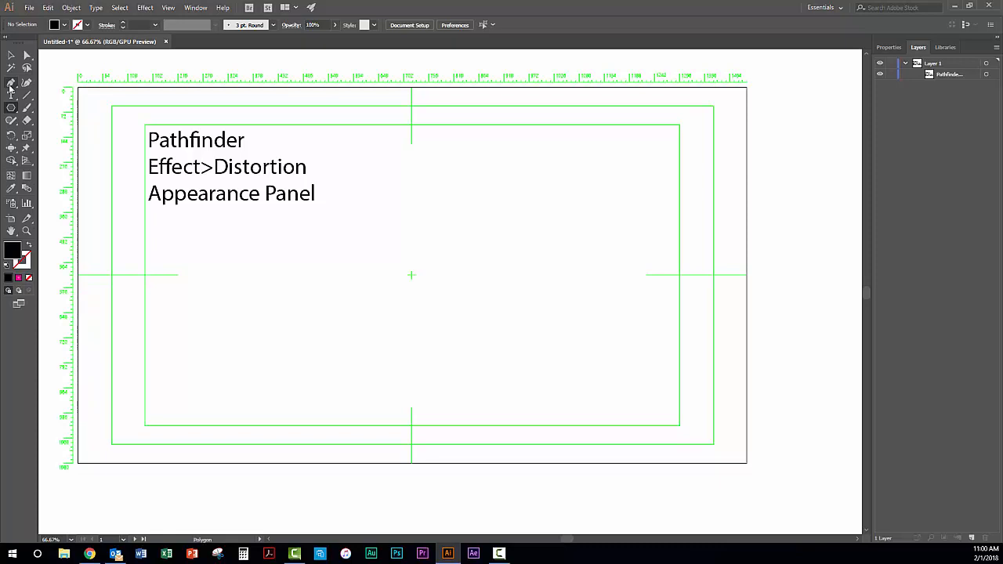
pyautogui.click(11, 110)
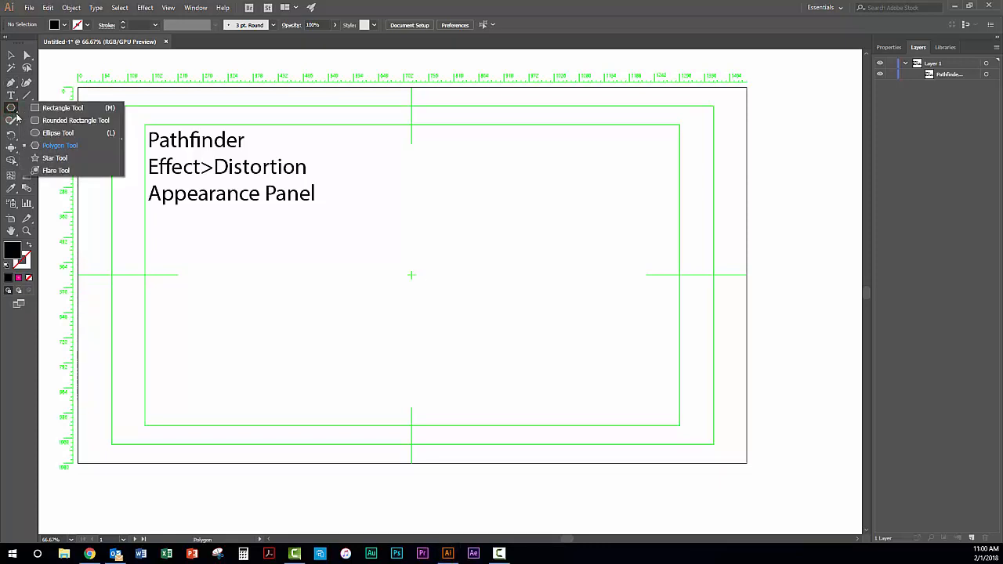
pyautogui.click(56, 135)
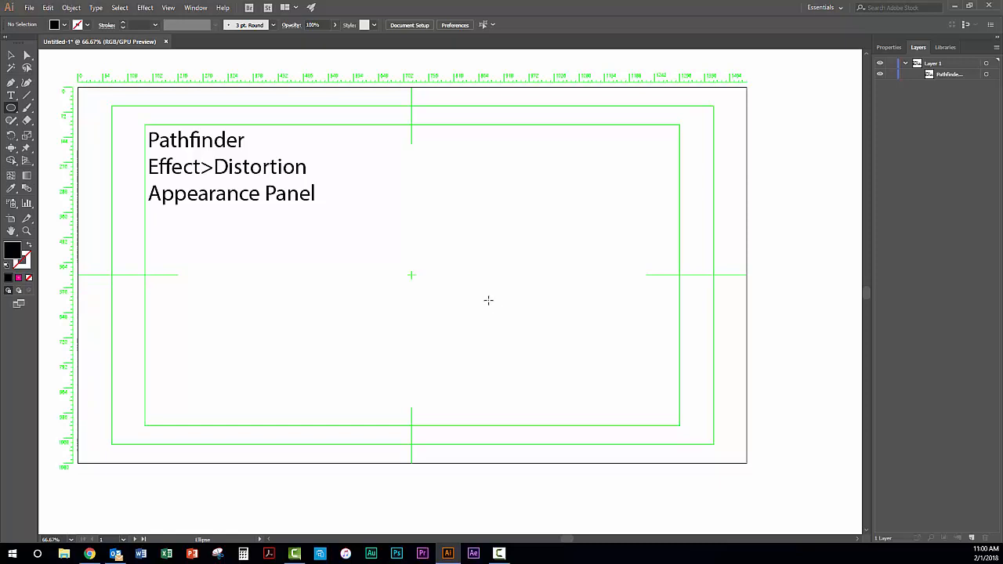
pyautogui.moveTo(488, 299); pyautogui.dragTo(404, 245)
pyautogui.press('alt')
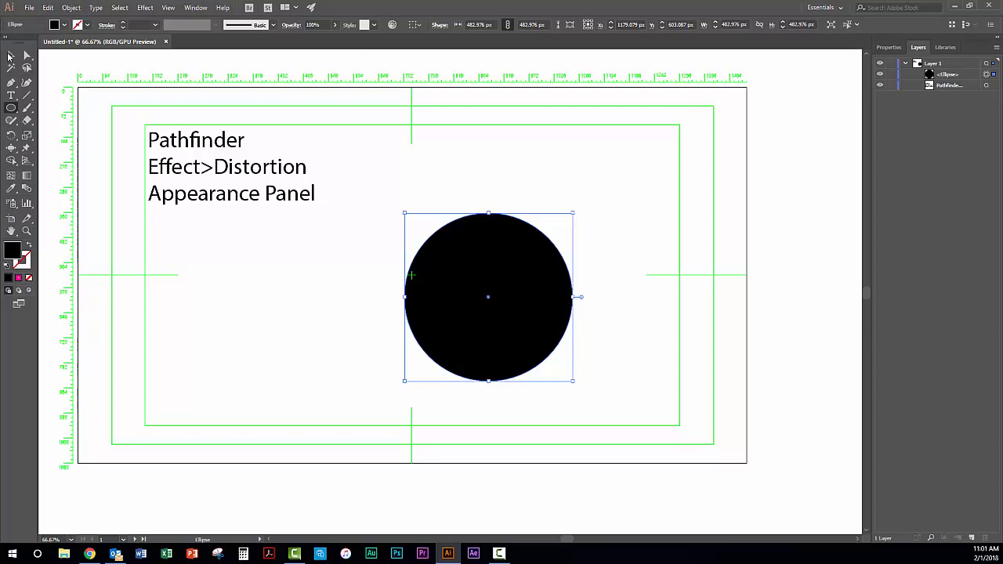
# - Duplicate the circle up and to the right so that both overlap, and fill the copy with blue
pyautogui.click(12, 57)
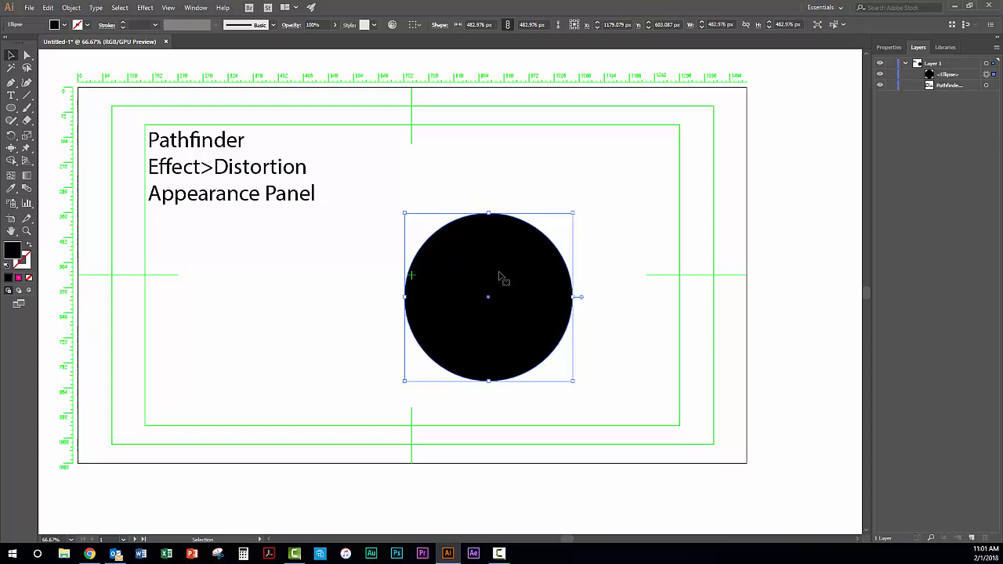
pyautogui.moveTo(499, 276); pyautogui.dragTo(549, 252)
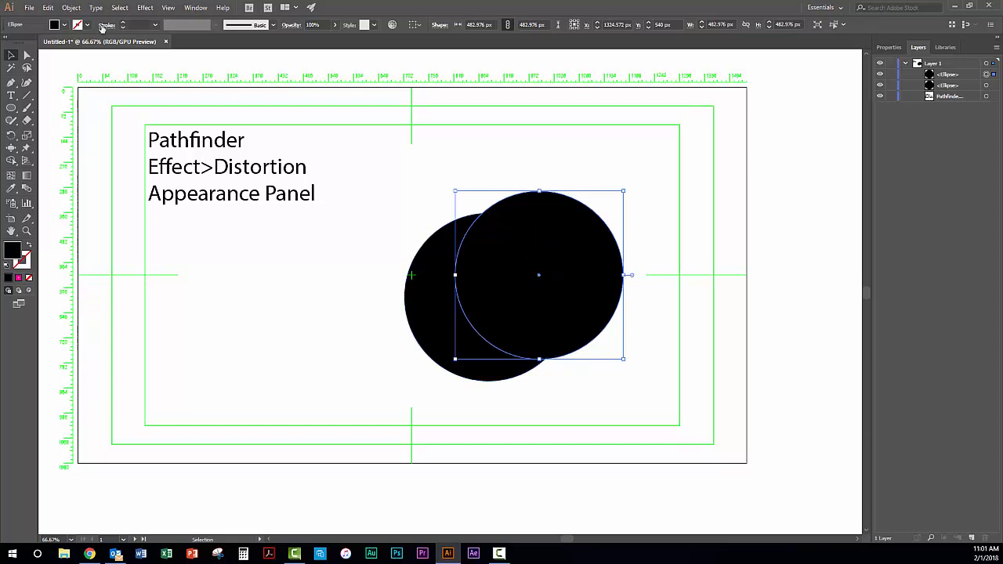
pyautogui.click(64, 26)
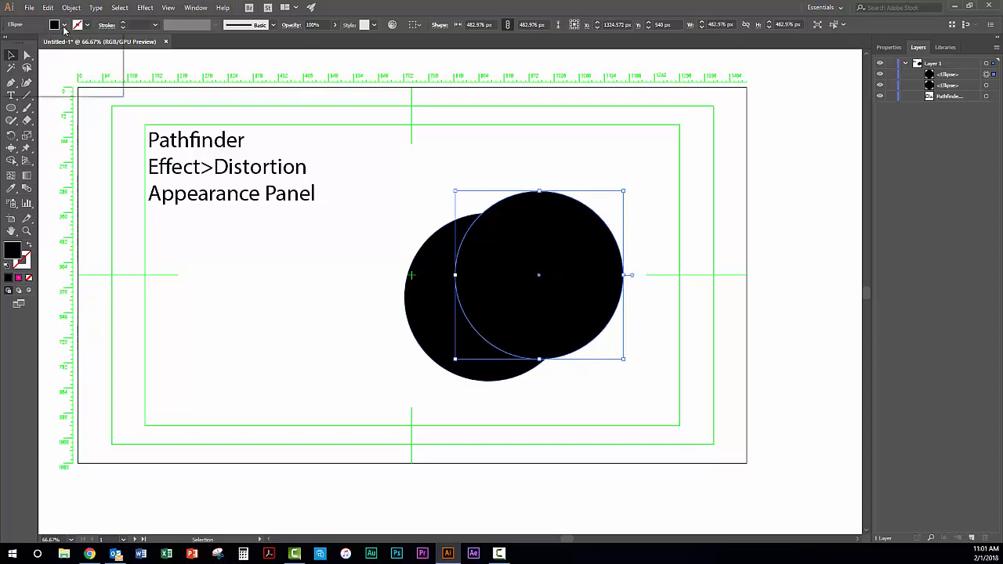
pyautogui.click(64, 43)
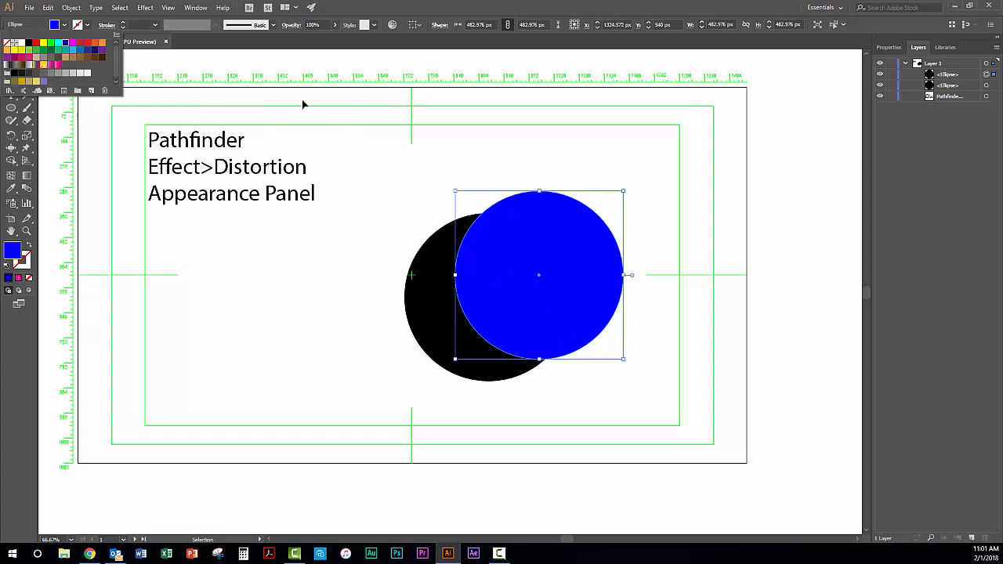
# - Display the Pathfinder options and select both the blue and the black circle
pyautogui.click(196, 8)
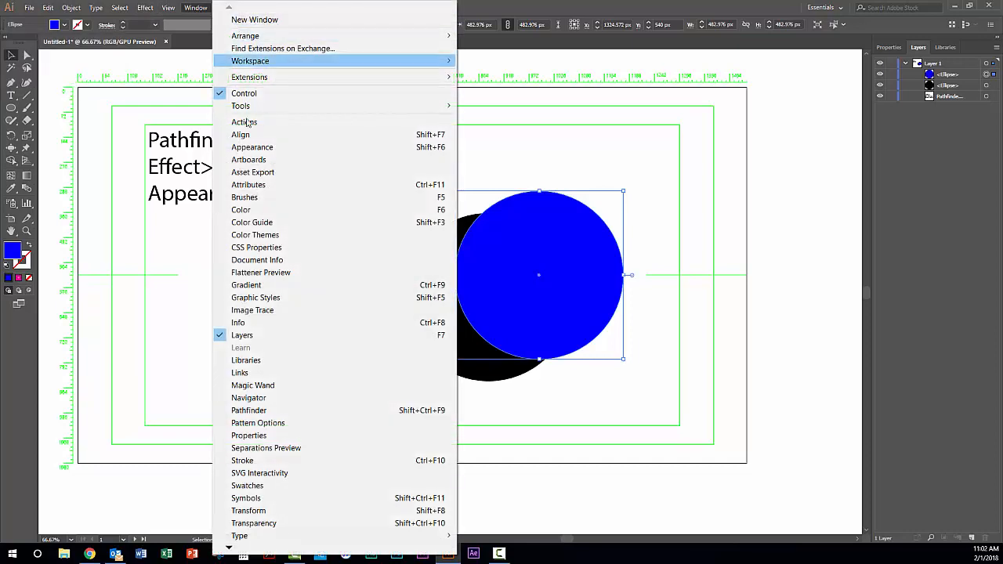
pyautogui.click(250, 411)
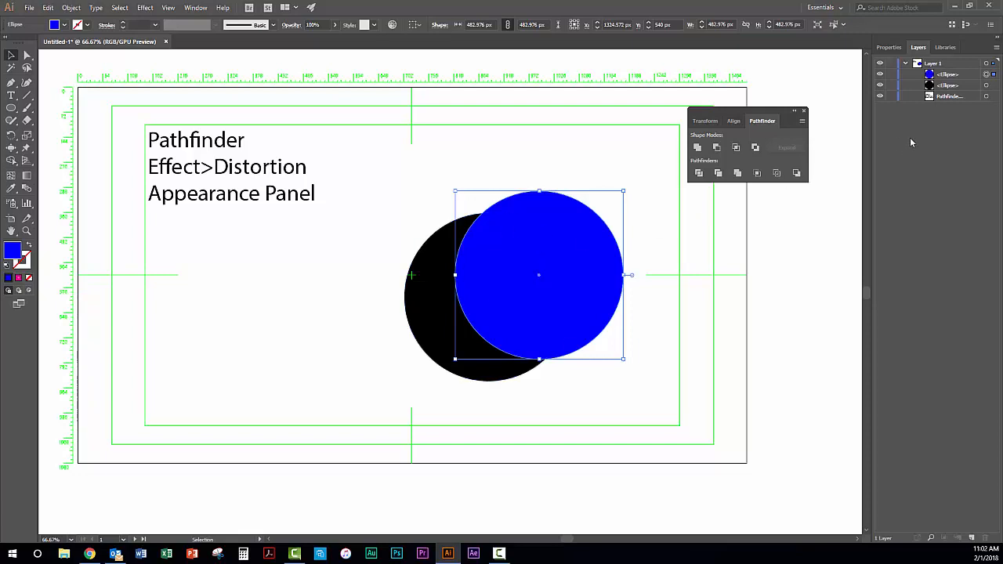
pyautogui.click(952, 75)
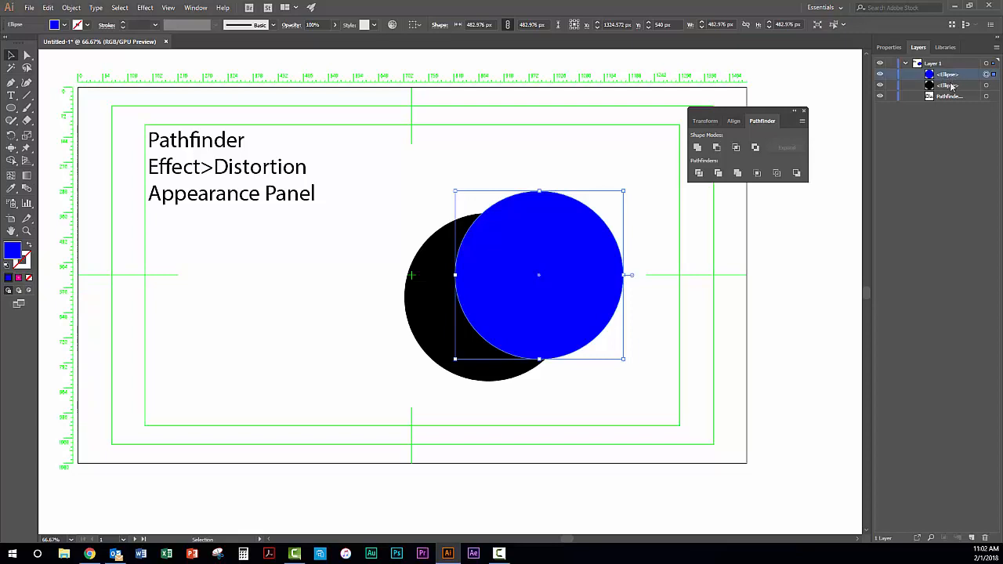
pyautogui.keyDown('shift'); pyautogui.click(952, 86); pyautogui.keyUp('shift')
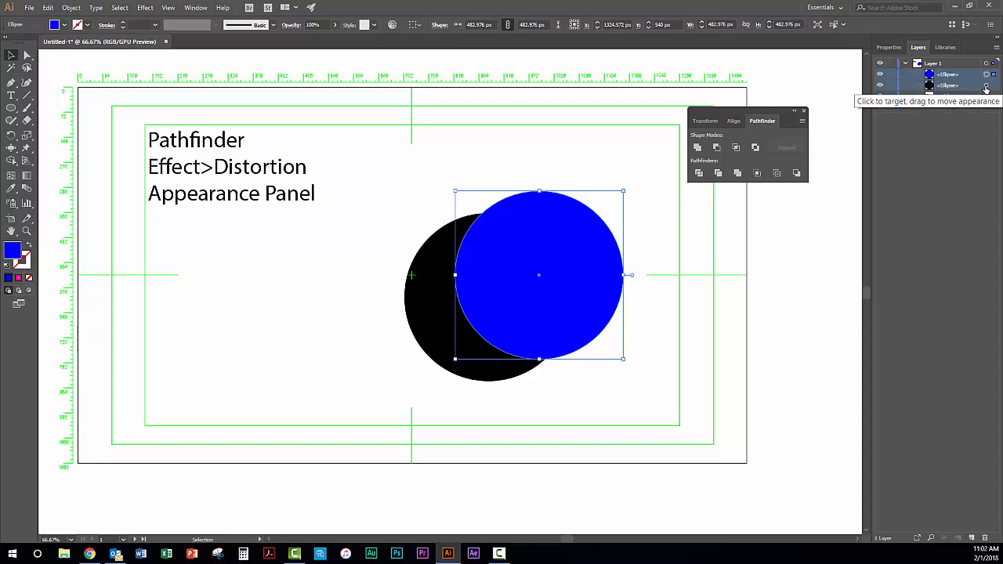
pyautogui.keyDown('shift'); pyautogui.click(986, 84); pyautogui.keyUp('shift')
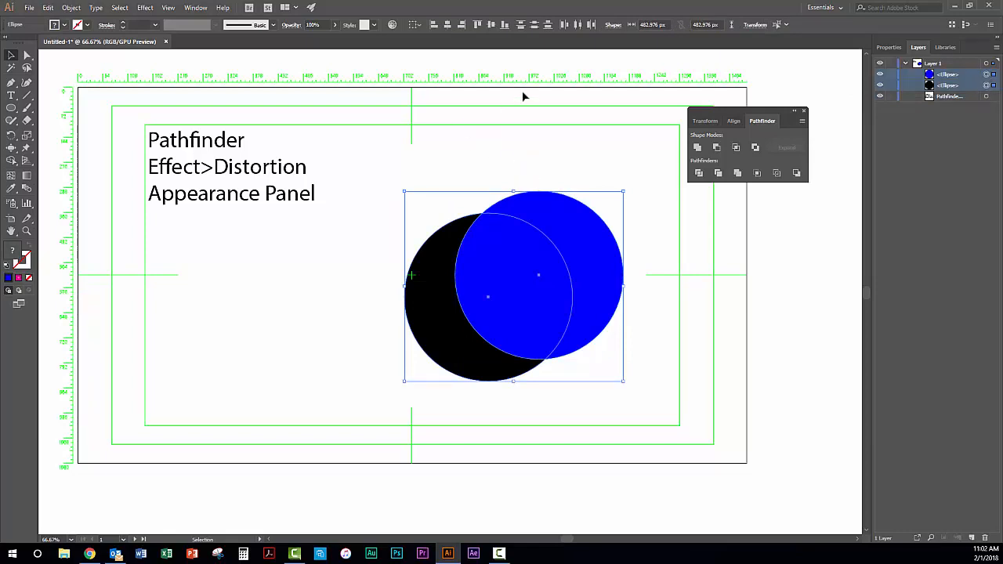
# - Try the Unite and Minus Front shape modes on the two circles, undoing each one
pyautogui.click(698, 148)
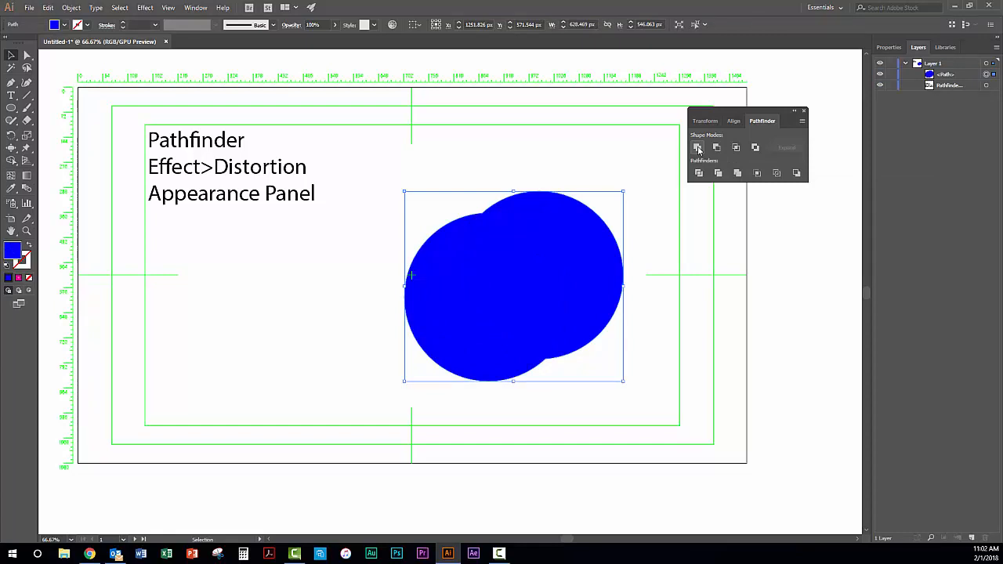
pyautogui.hotkey('ctrl', 'z')
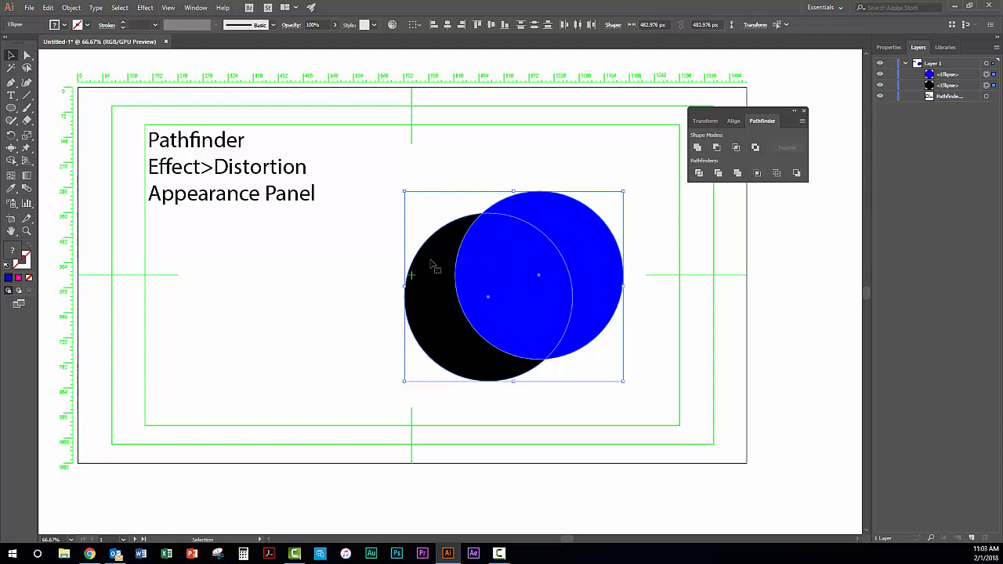
pyautogui.click(716, 150)
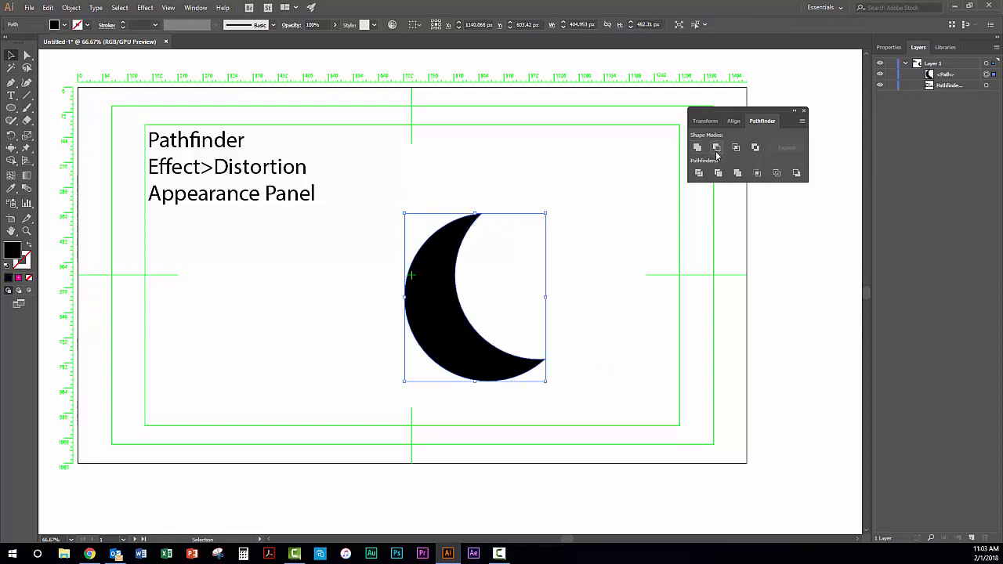
pyautogui.hotkey('ctrl', 'z')
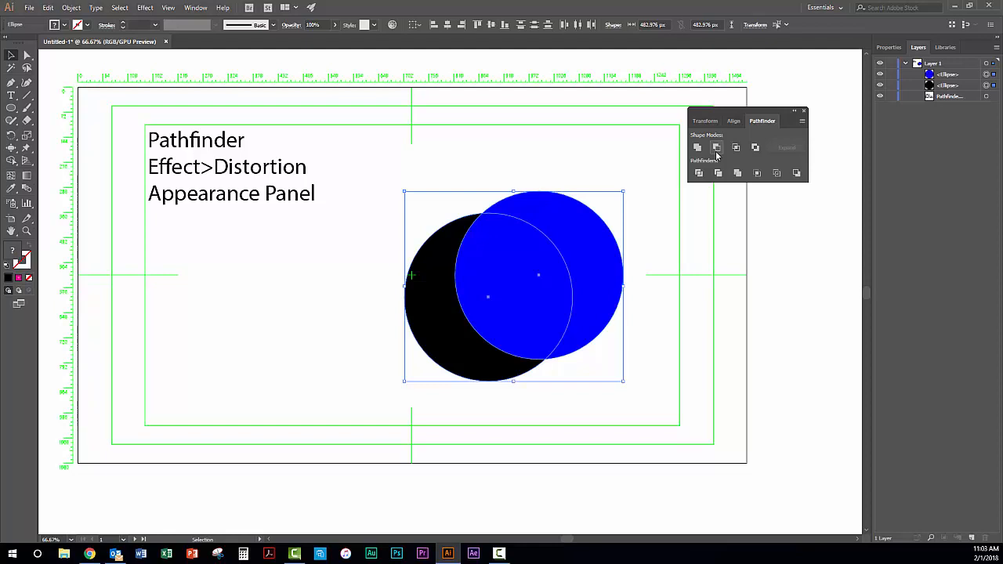
# - Try the Minus Back and Intersect operations on the overlapping circles, undoing each one
pyautogui.click(795, 173)
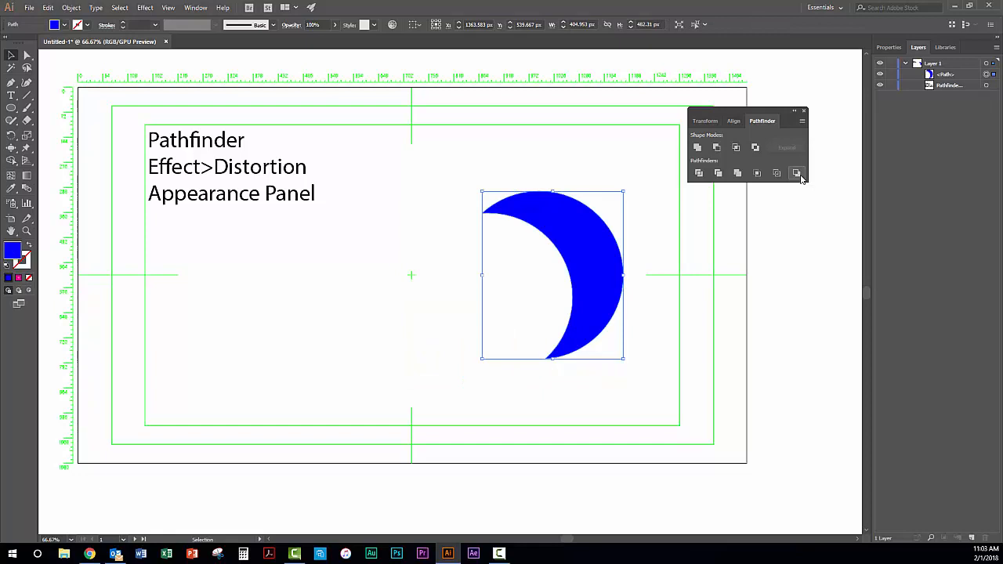
pyautogui.hotkey('ctrl', 'z')
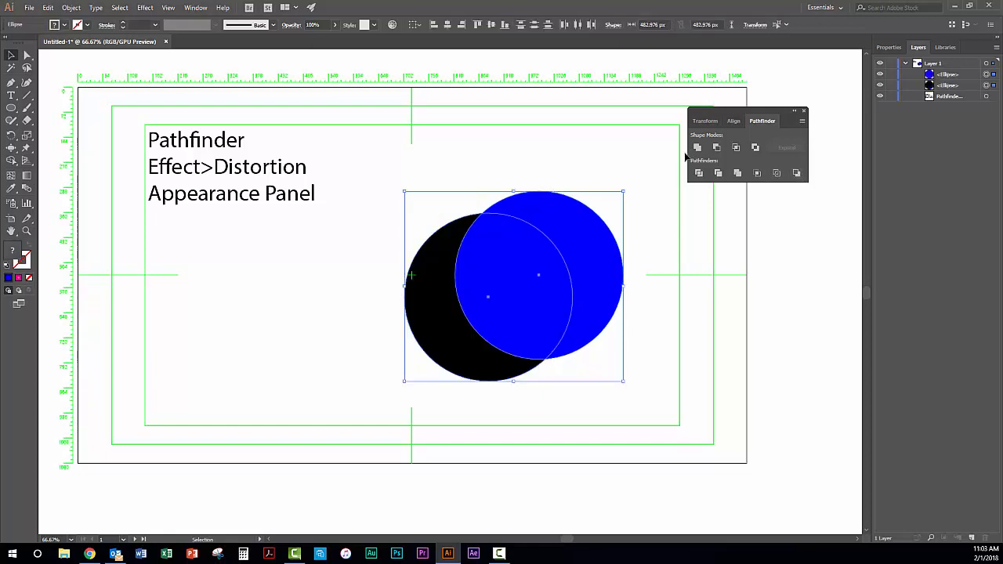
pyautogui.click(736, 148)
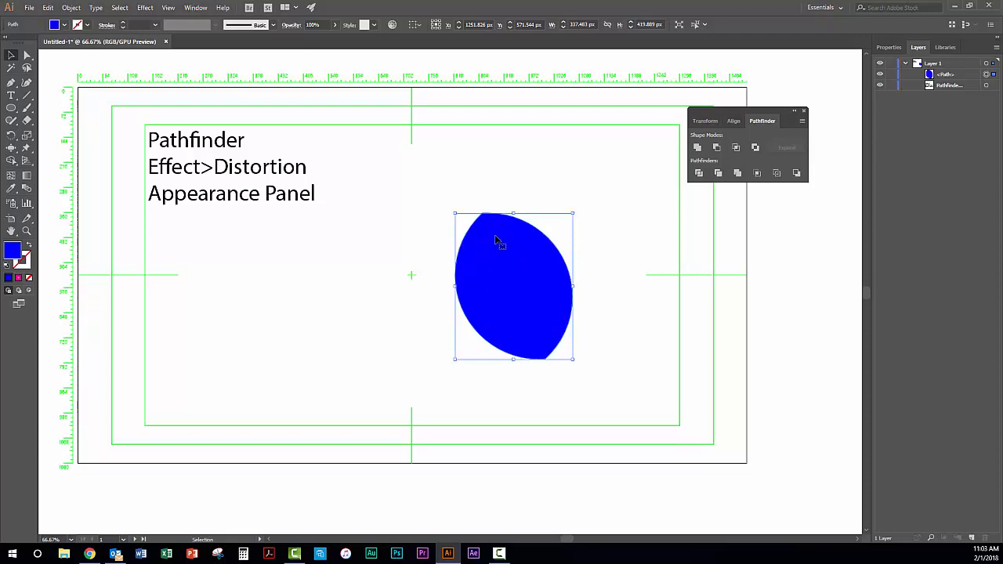
pyautogui.hotkey('ctrl', 'z')
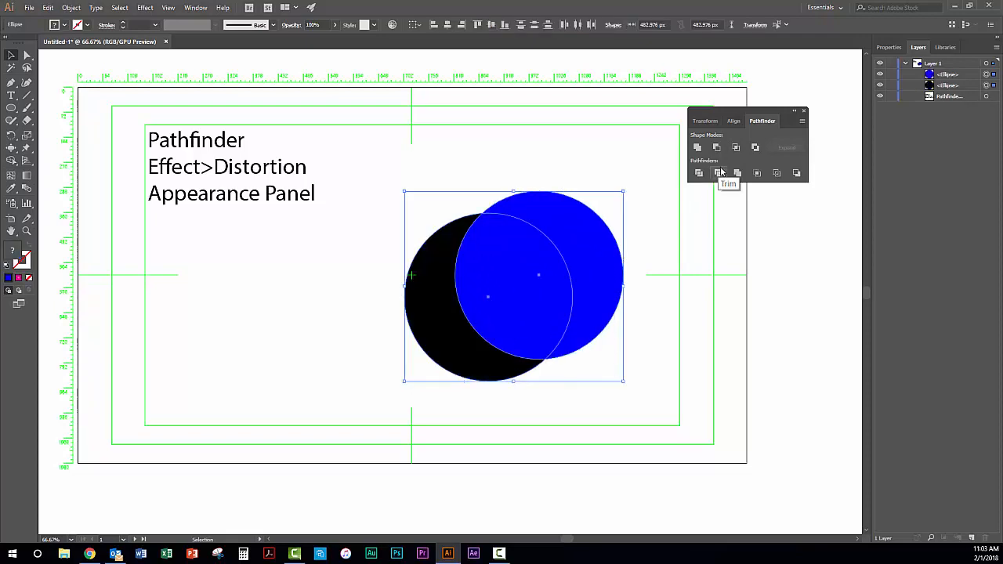
# - Apply Exclude to the two circles and toggle the visibility of each crescent path in the group to inspect it
pyautogui.click(755, 149)
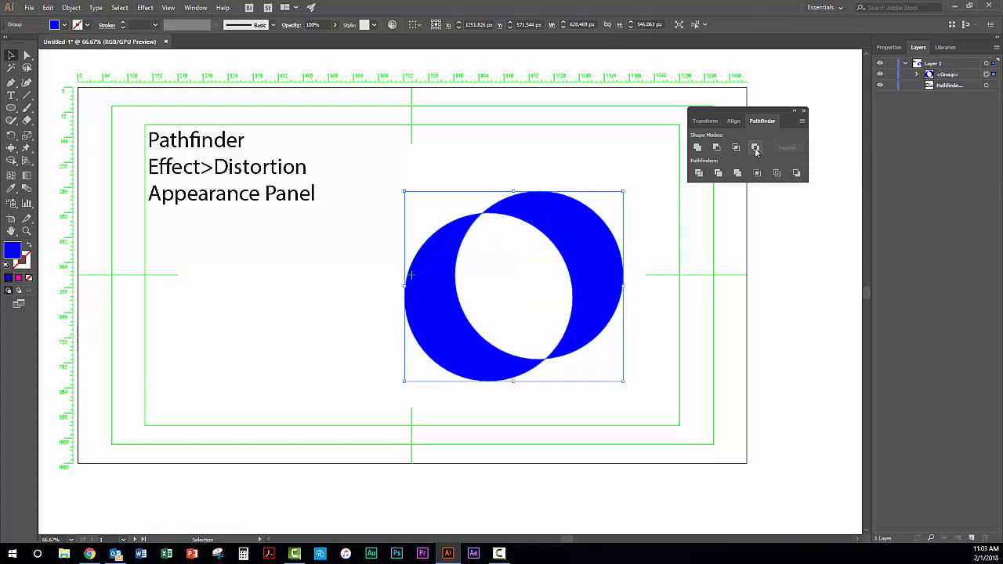
pyautogui.click(917, 74)
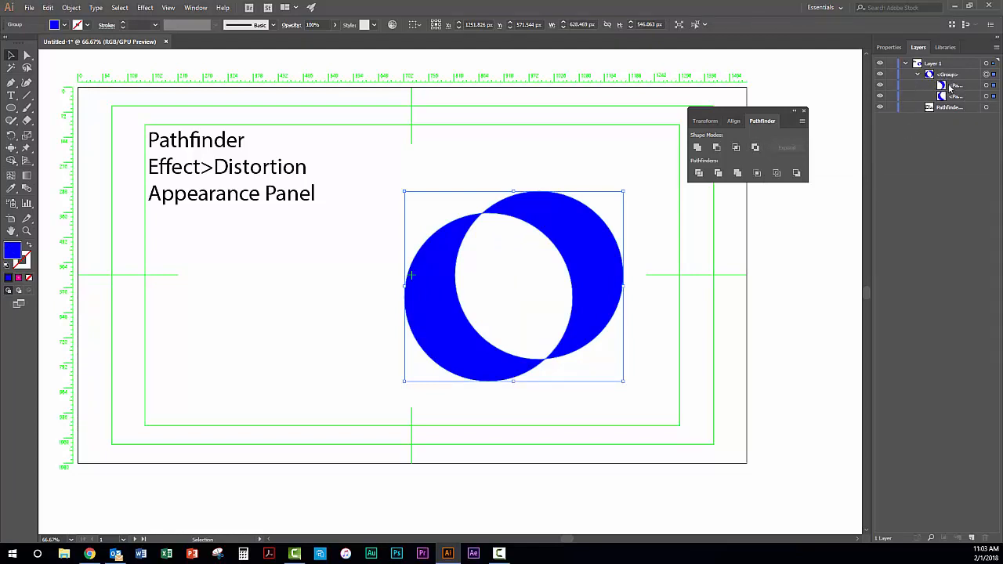
pyautogui.click(880, 86)
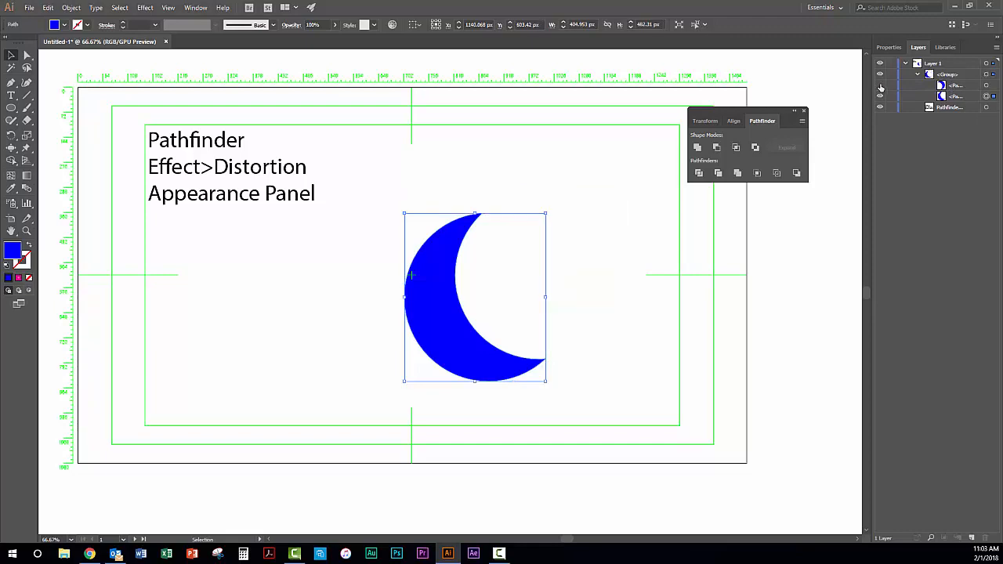
pyautogui.click(880, 85)
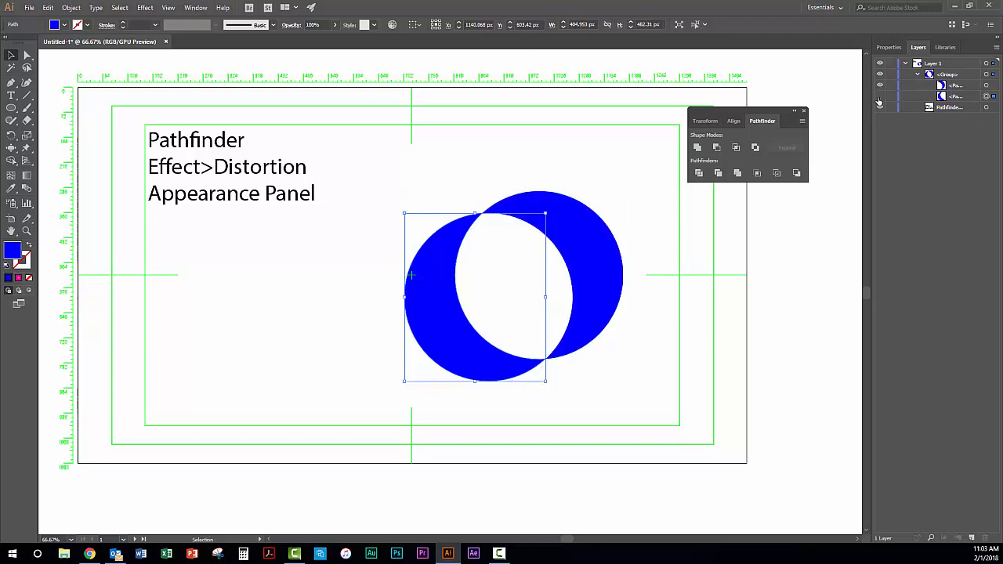
pyautogui.click(879, 96)
pyautogui.click(879, 97)
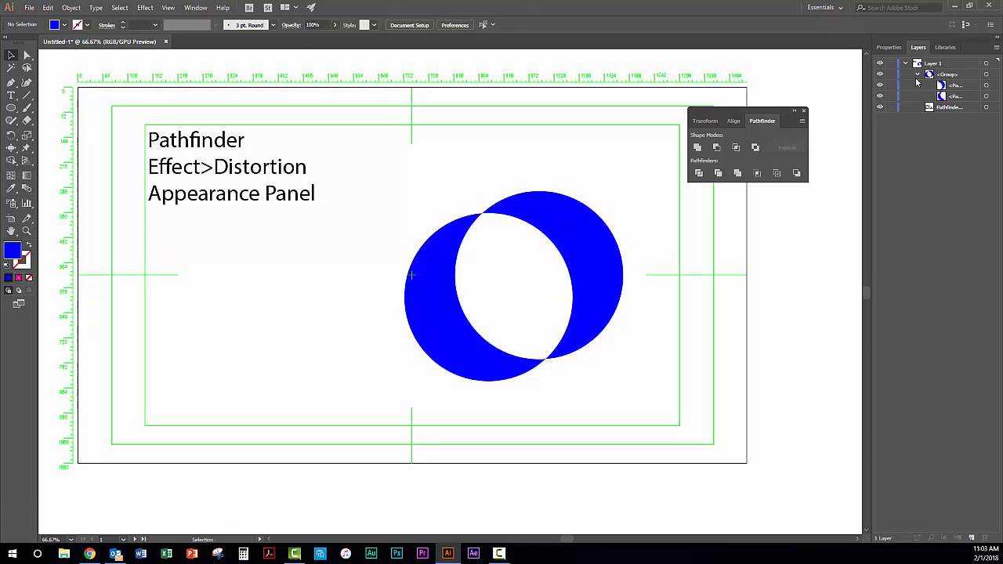
# - Undo the visibility changes and the Exclude operation to get back the two selected circles
pyautogui.hotkey('ctrl', 'z')
pyautogui.hotkey('ctrl', 'z')
pyautogui.hotkey('ctrl', 'z')
pyautogui.hotkey('ctrl', 'z')
pyautogui.hotkey('ctrl', 'z')
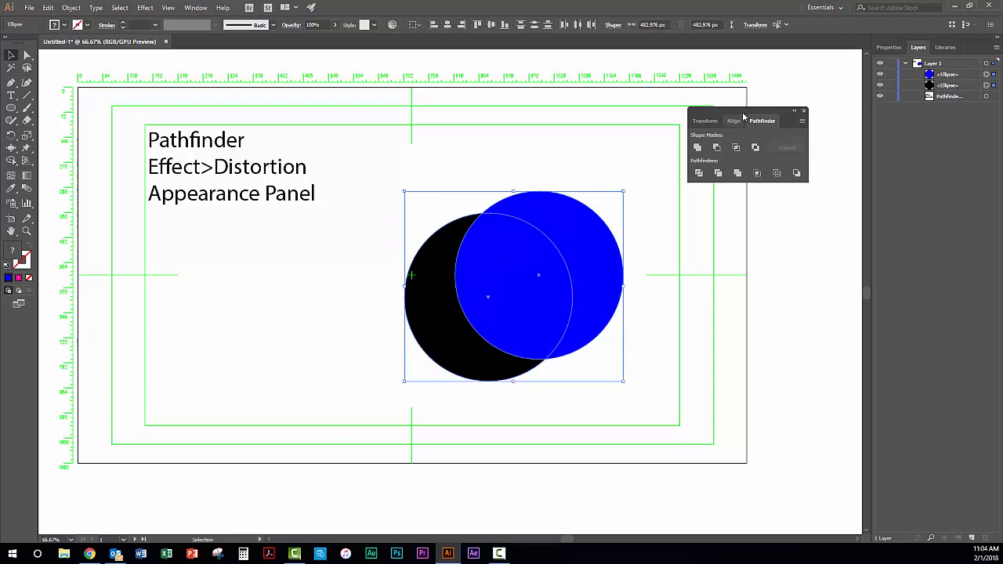
# - Try the Divide and Merge pathfinders on the two circles, expanding the divided group to inspect its paths and undoing each operation
pyautogui.click(700, 174)
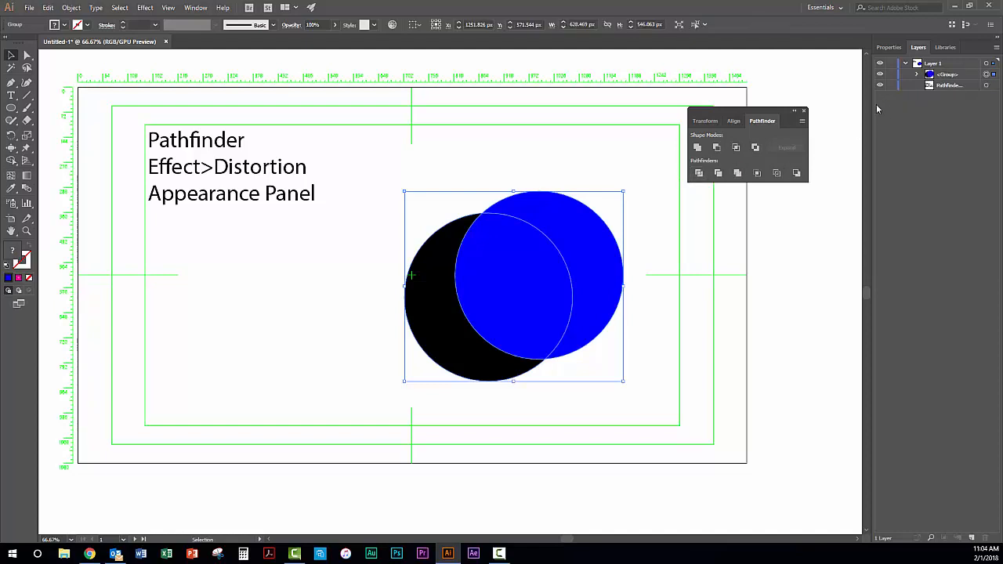
pyautogui.click(916, 74)
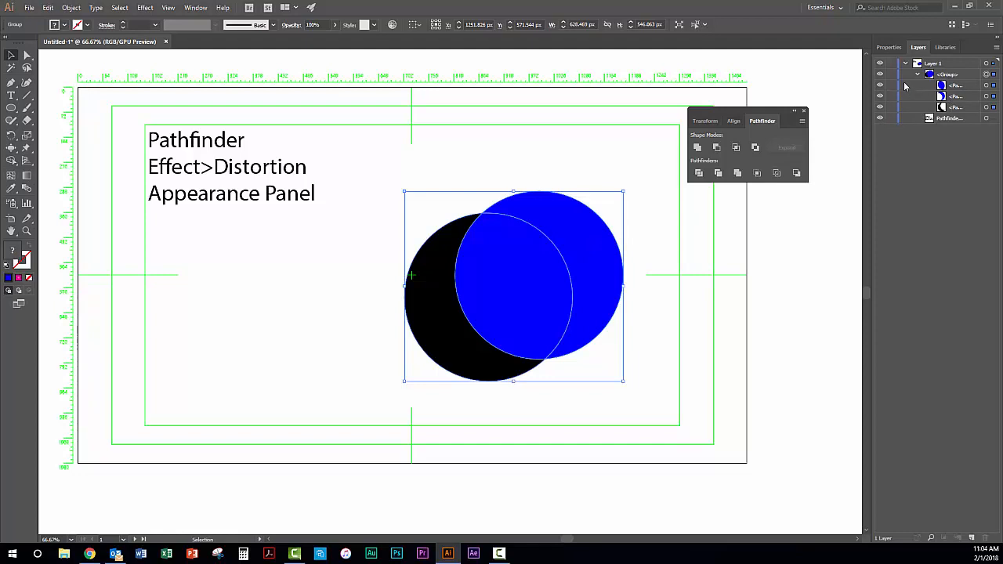
pyautogui.hotkey('ctrl', 'z')
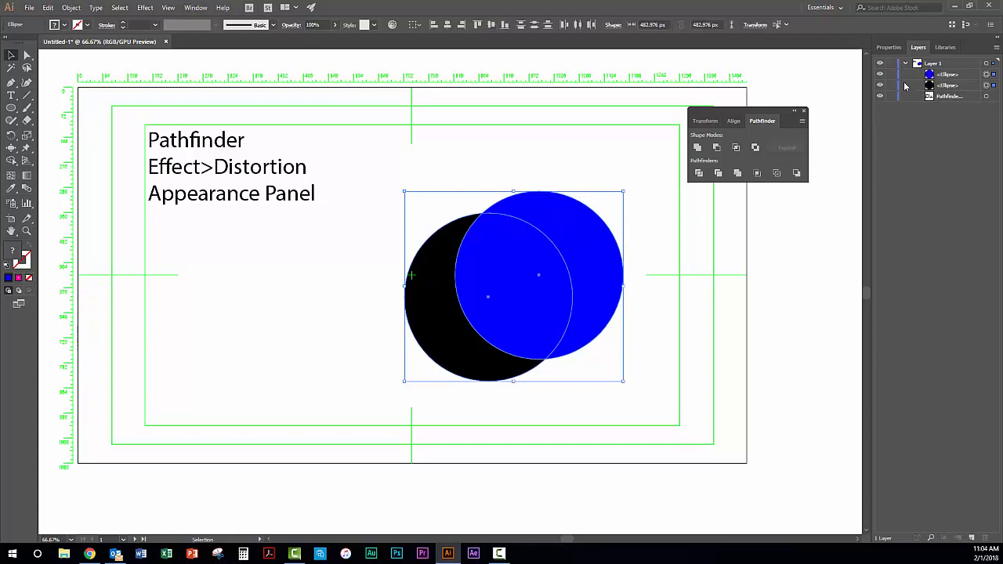
pyautogui.click(745, 173)
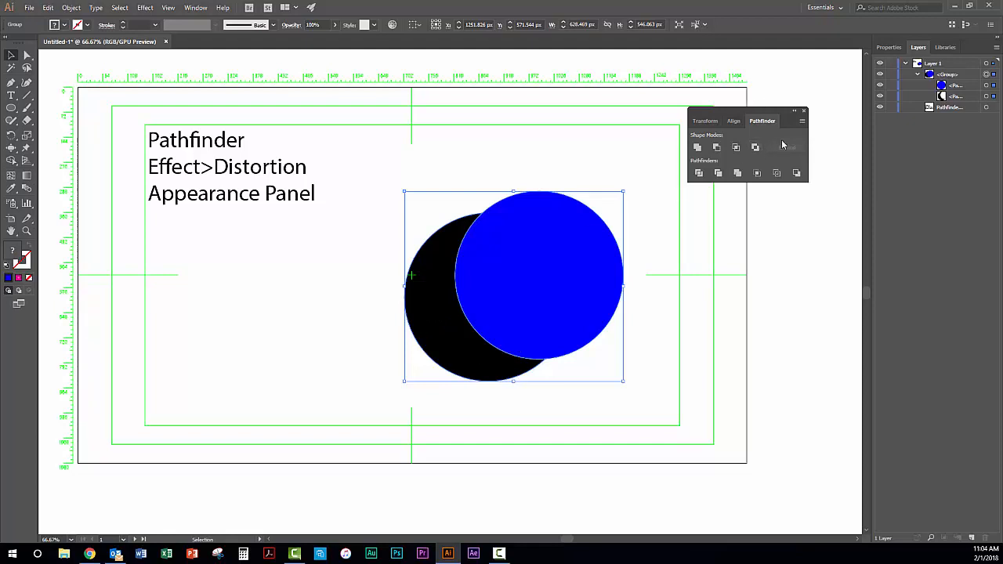
pyautogui.hotkey('ctrl', 'z')
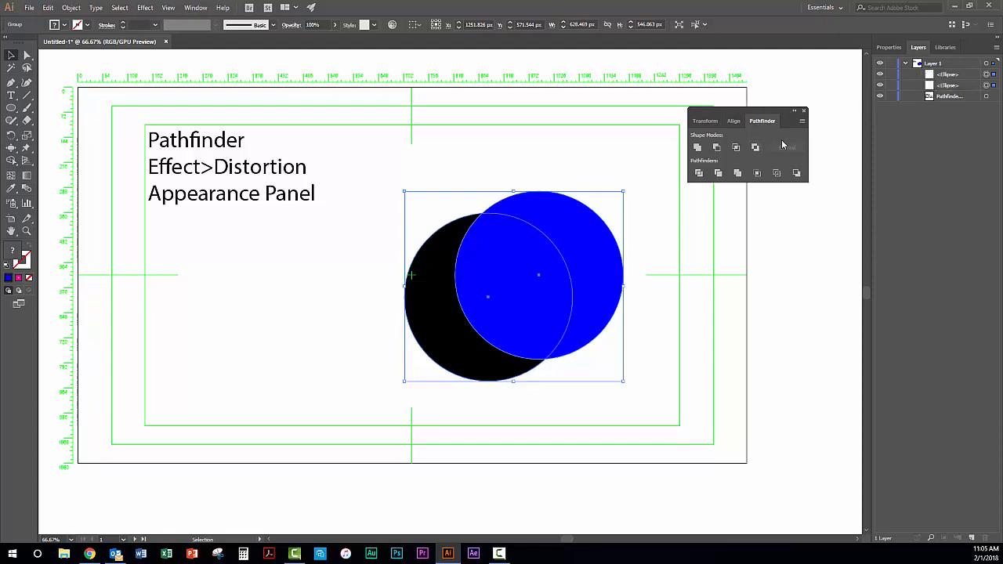
# - Apply the Crop pathfinder to the two circles and expand the resulting group to show its paths
pyautogui.click(757, 174)
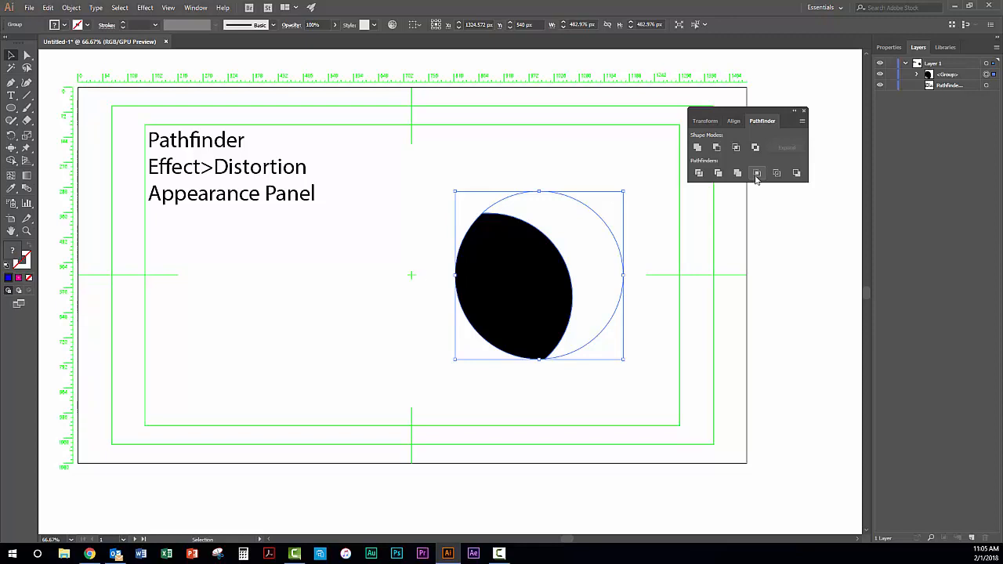
pyautogui.click(916, 75)
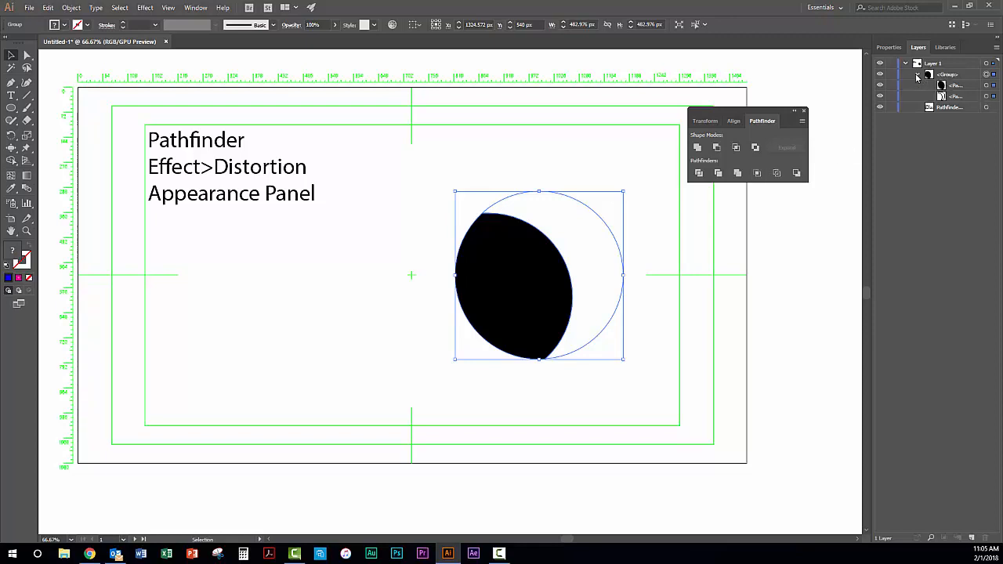
# - Undo the Crop, then apply the Outline pathfinder to the two circles and hide all but the first path in its group
pyautogui.hotkey('ctrl', 'z')
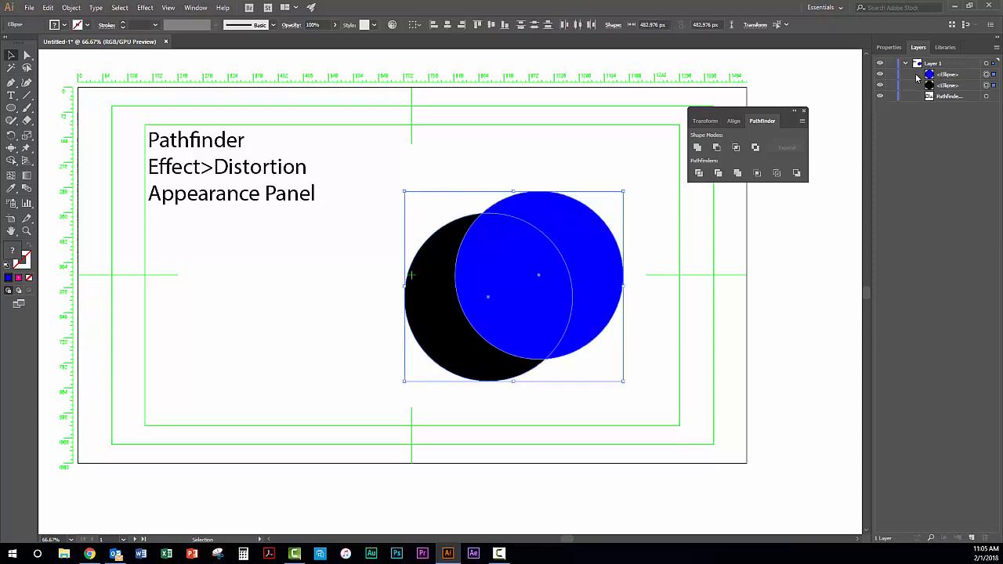
pyautogui.click(777, 174)
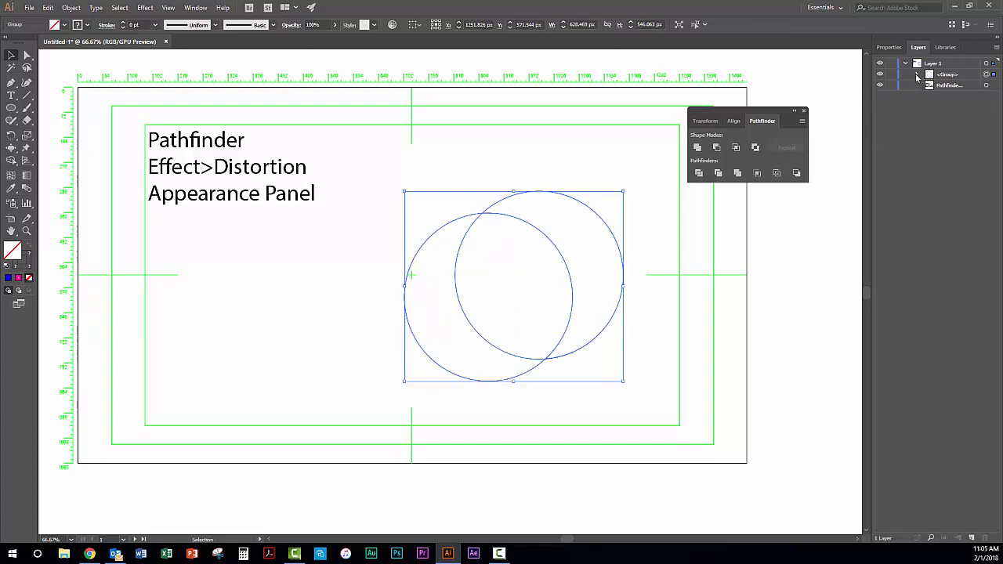
pyautogui.click(916, 74)
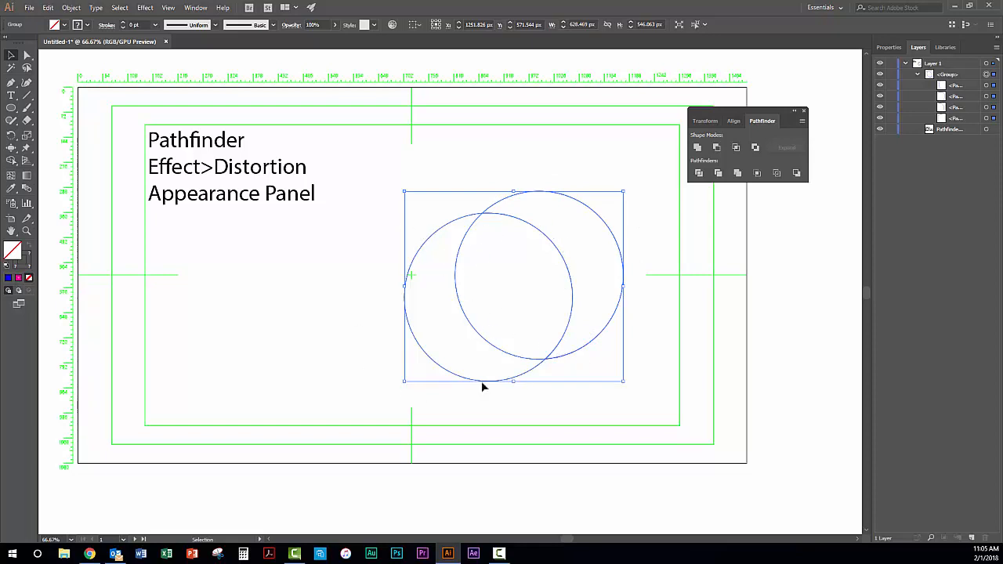
pyautogui.click(879, 96)
pyautogui.click(879, 107)
pyautogui.click(879, 117)
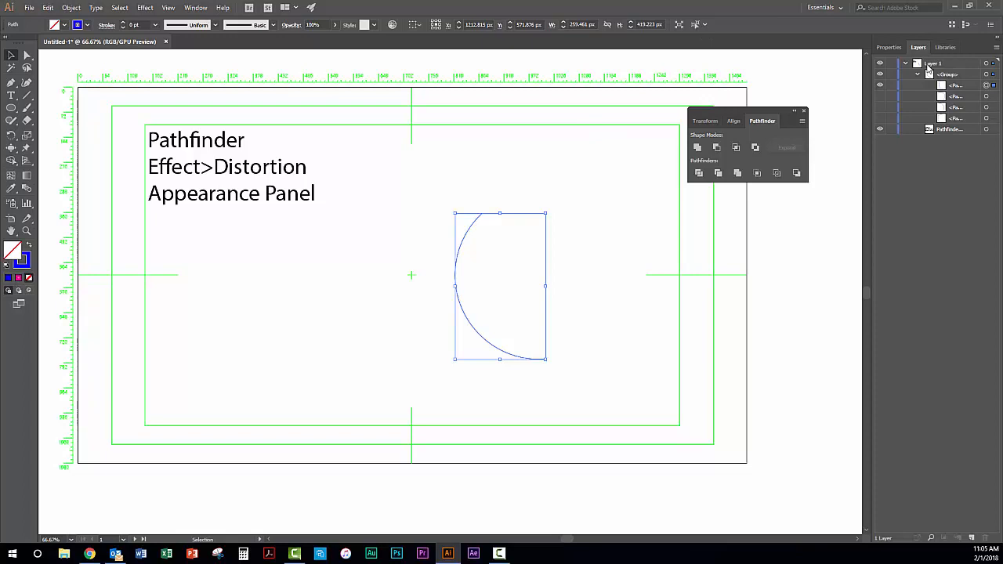
# - Undo the path visibility changes and the Outline operation to restore the two filled circles
pyautogui.hotkey('ctrl', 'z')
pyautogui.hotkey('ctrl', 'z')
pyautogui.hotkey('ctrl', 'z')
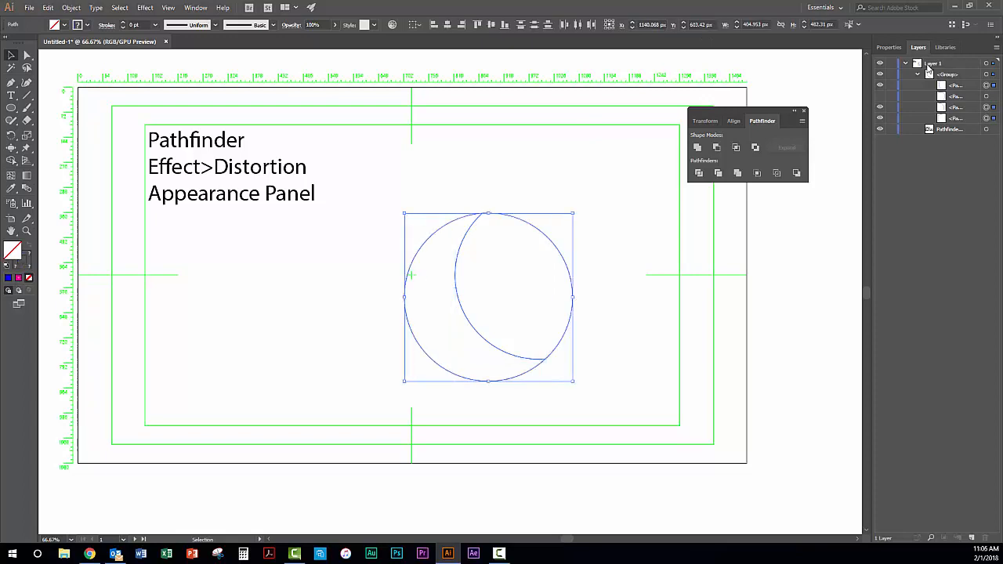
pyautogui.hotkey('ctrl', 'z')
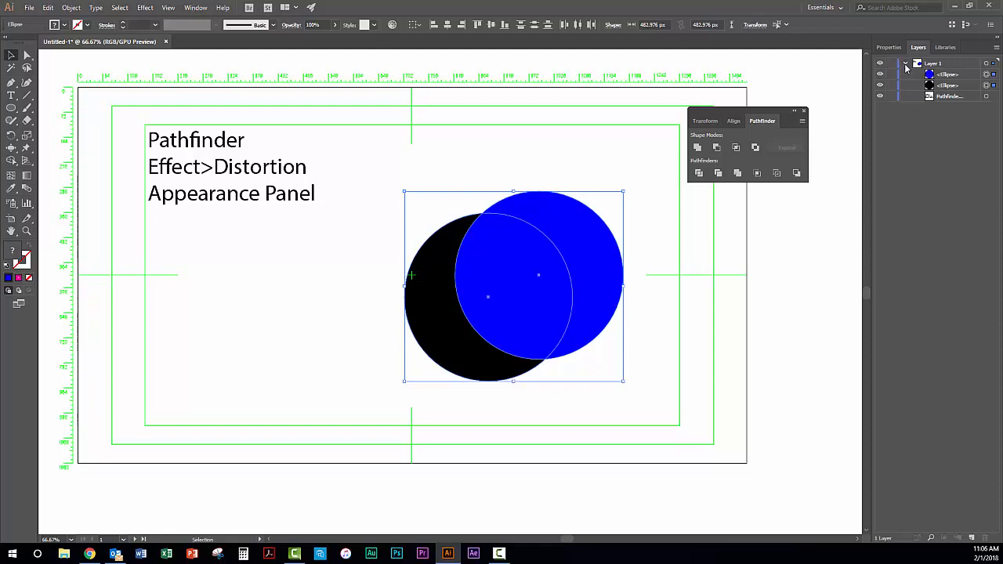
# - Collapse and hide Layer 1, and add a new layer above it
pyautogui.click(905, 64)
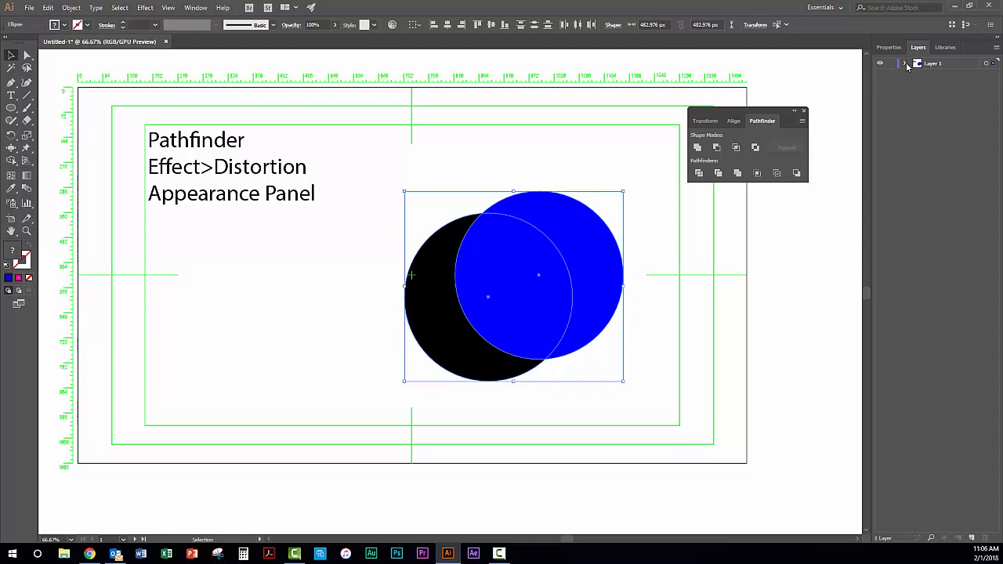
pyautogui.click(879, 64)
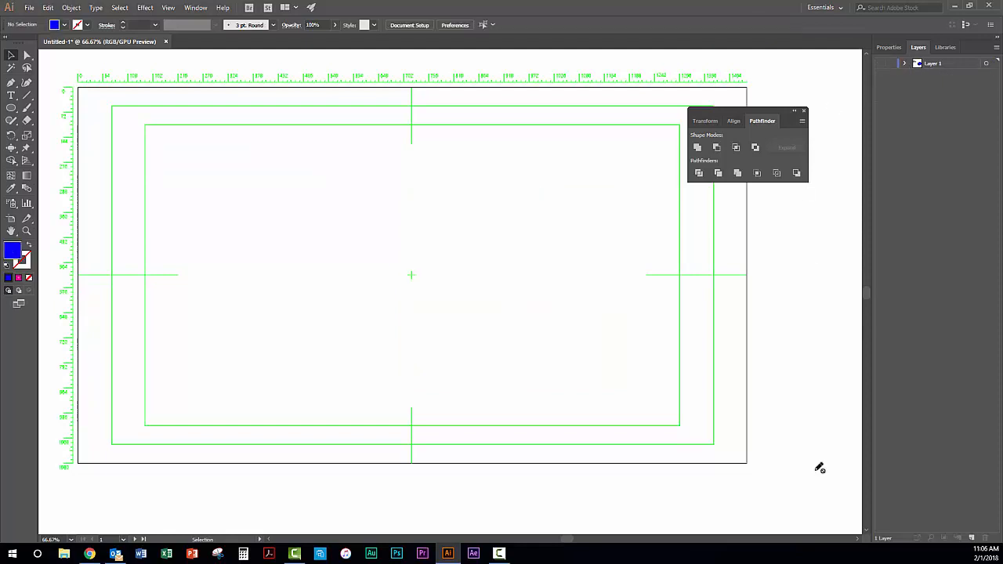
pyautogui.click(973, 538)
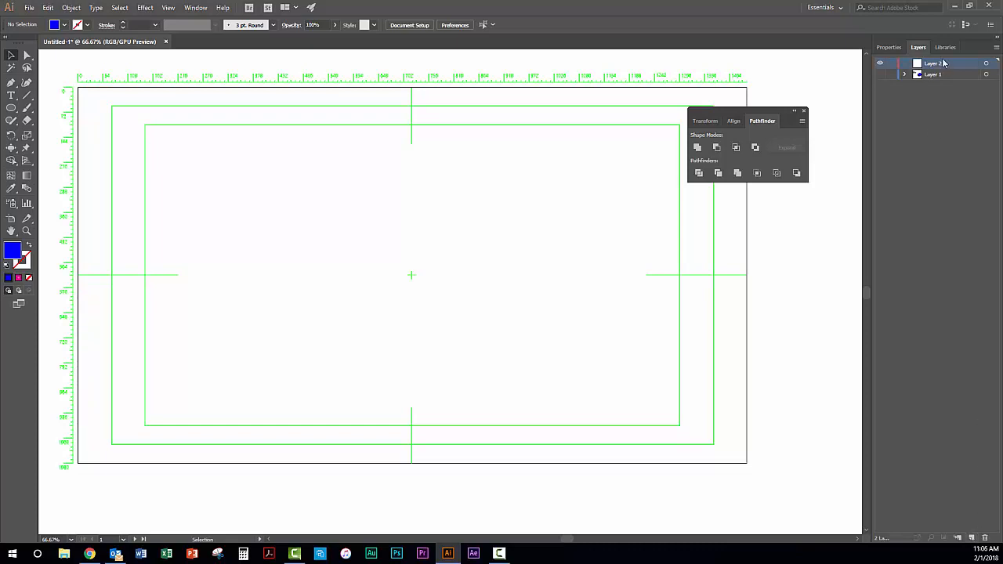
# - Draw a blue ten-sided polygon about 539 by 494 px outward from the artboard's centre with the Polygon tool
pyautogui.click(12, 109)
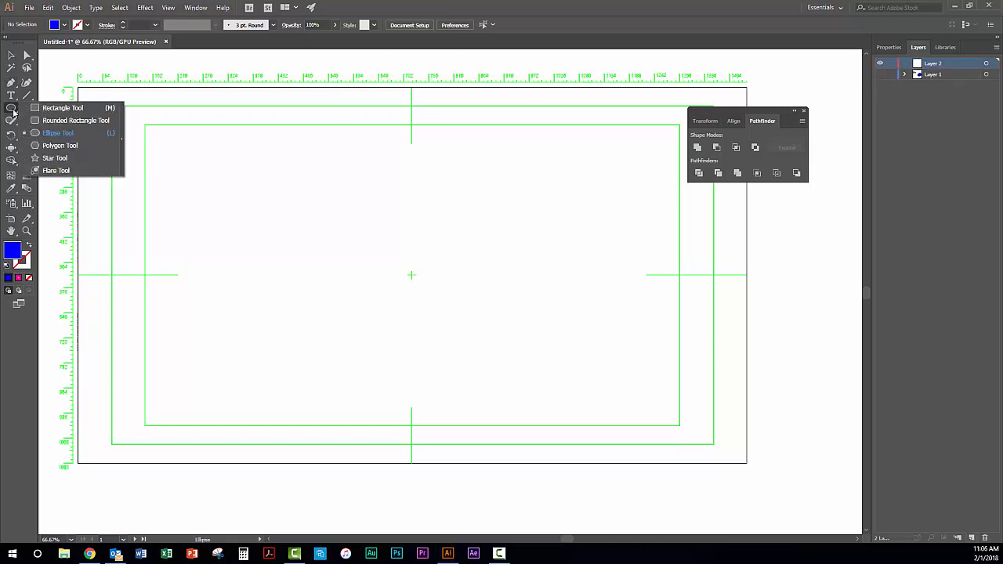
pyautogui.click(57, 146)
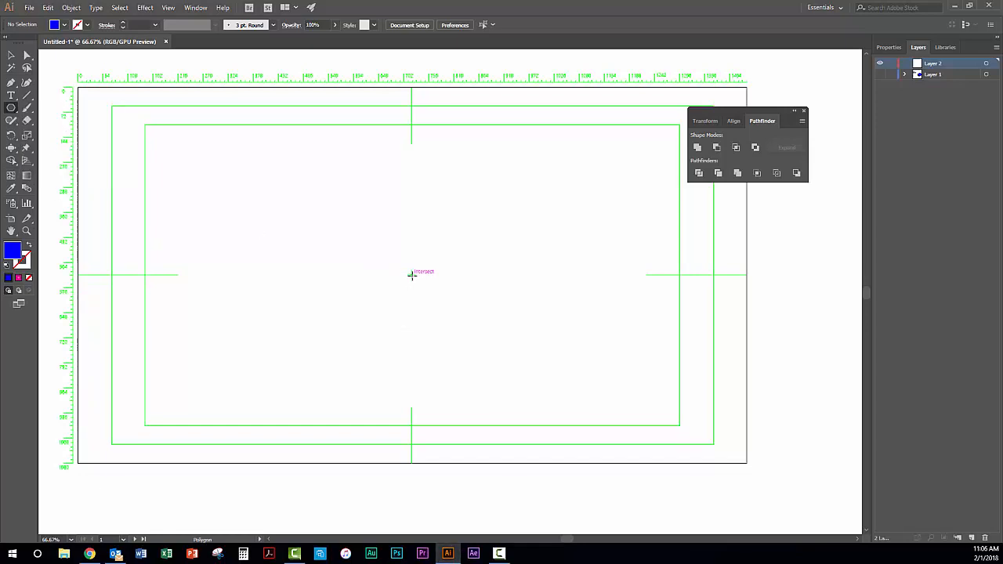
pyautogui.moveTo(413, 274); pyautogui.dragTo(343, 214)
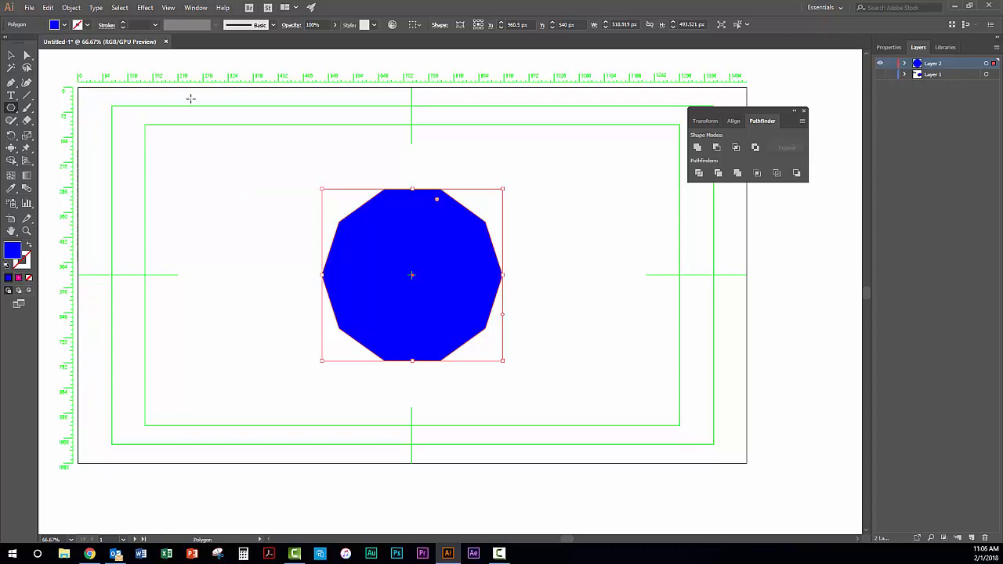
# - Preview Pucker & Bloat on the polygon at -58%, -200% and 200%, and cancel the effect
pyautogui.click(145, 8)
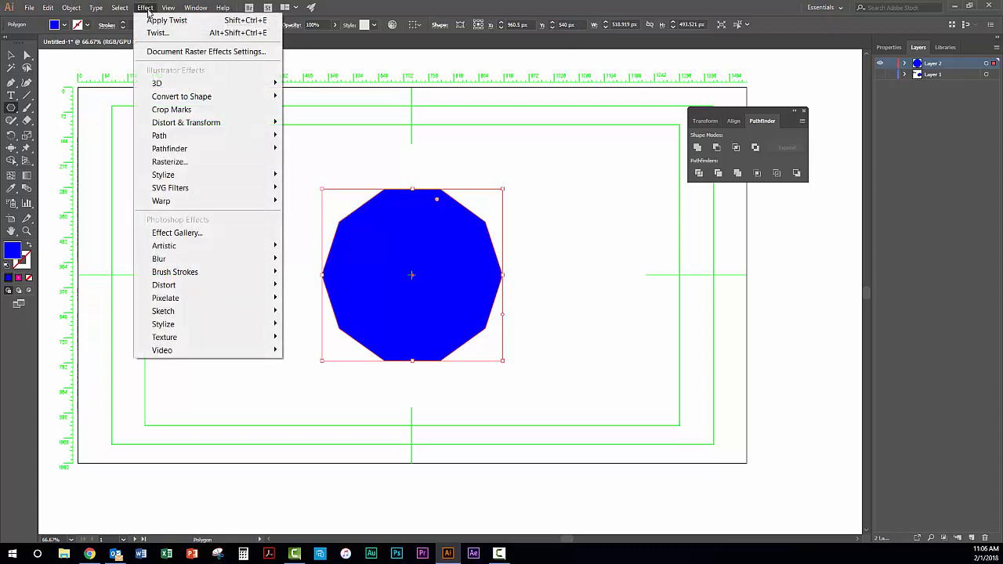
pyautogui.moveTo(193, 128)
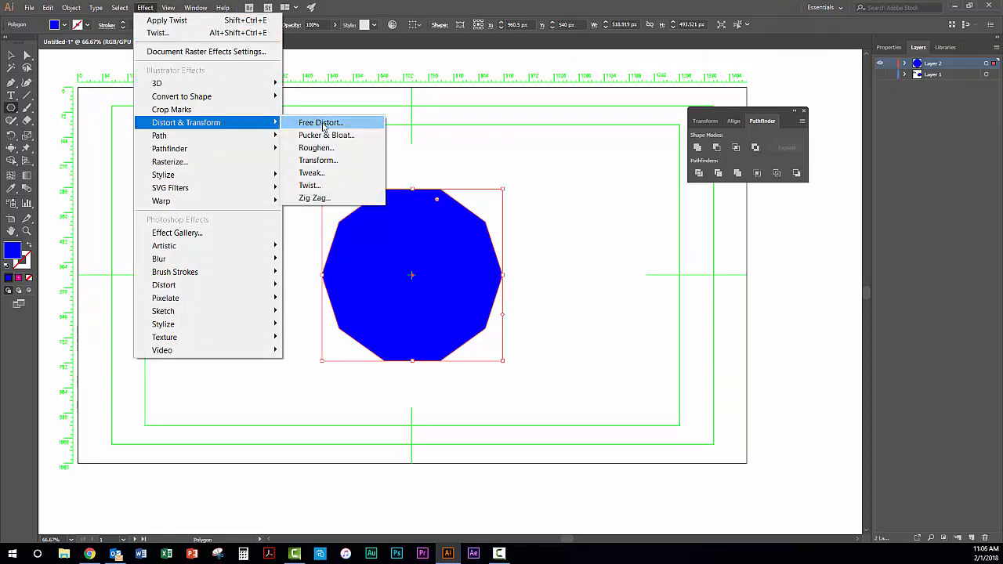
pyautogui.click(321, 135)
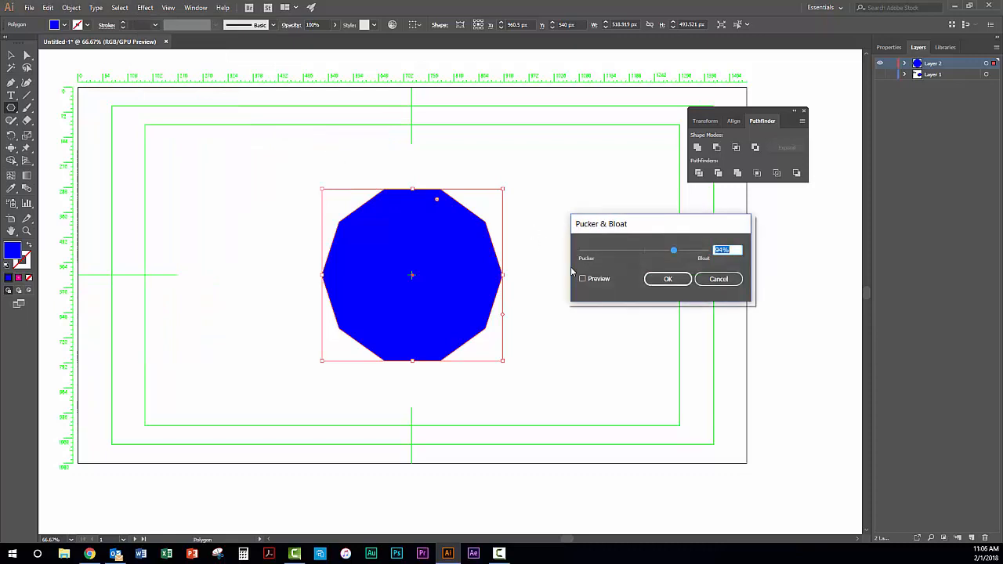
pyautogui.click(583, 278)
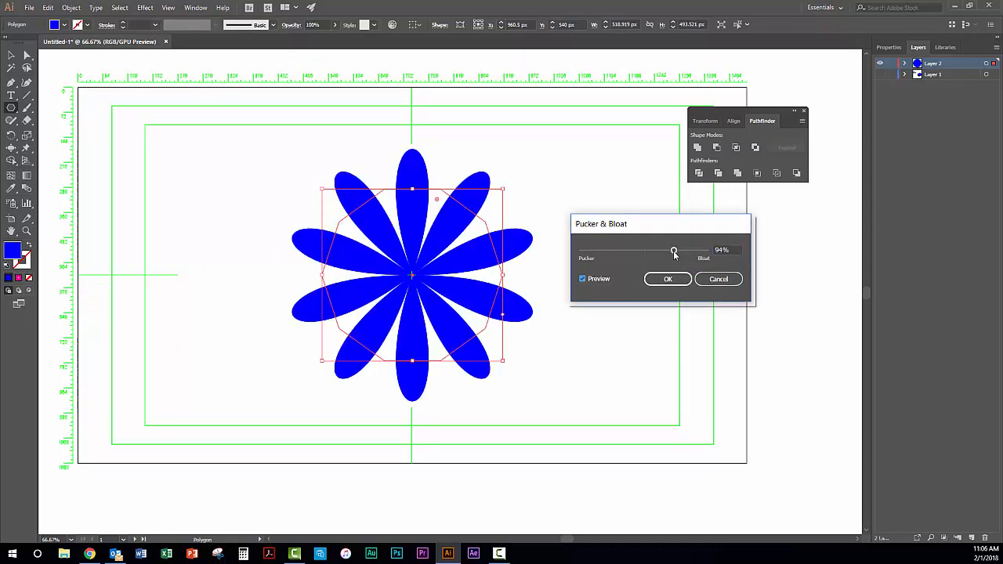
pyautogui.moveTo(675, 251); pyautogui.dragTo(627, 256)
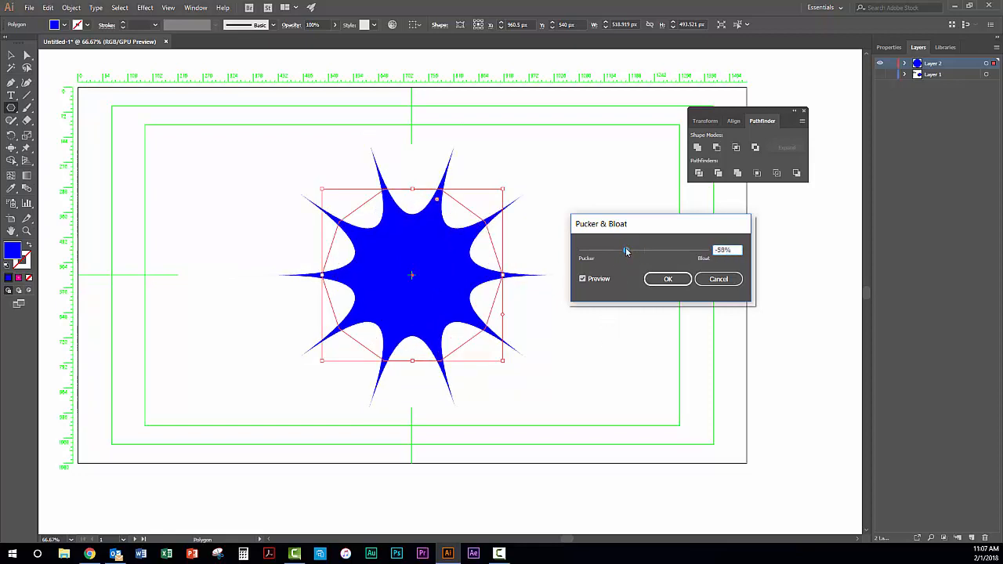
pyautogui.moveTo(625, 251); pyautogui.dragTo(515, 258)
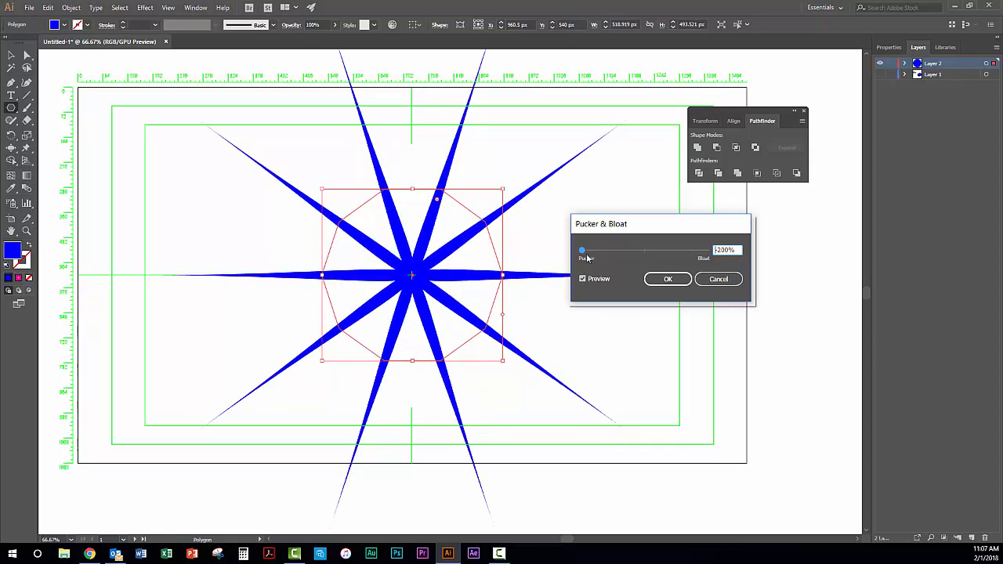
pyautogui.moveTo(582, 252); pyautogui.dragTo(706, 250)
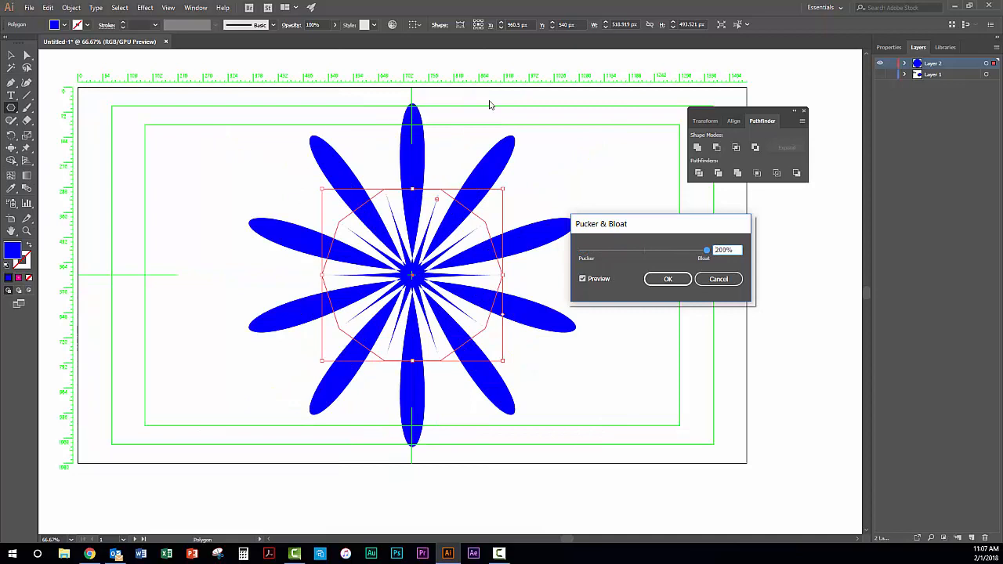
pyautogui.click(718, 279)
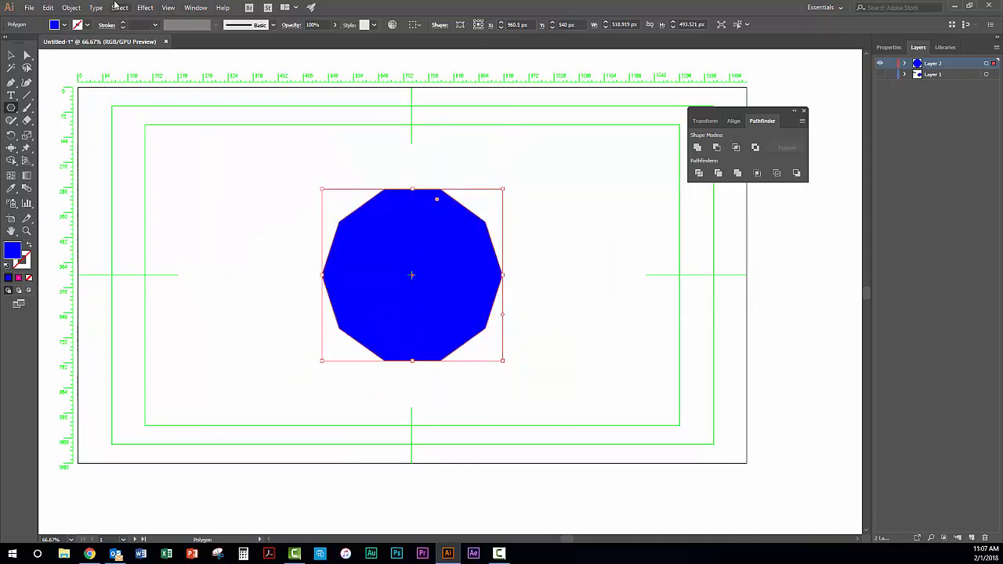
# - Preview the Roughen effect on the polygon with a relative size of 79% and a detail of 29 per inch
pyautogui.click(145, 10)
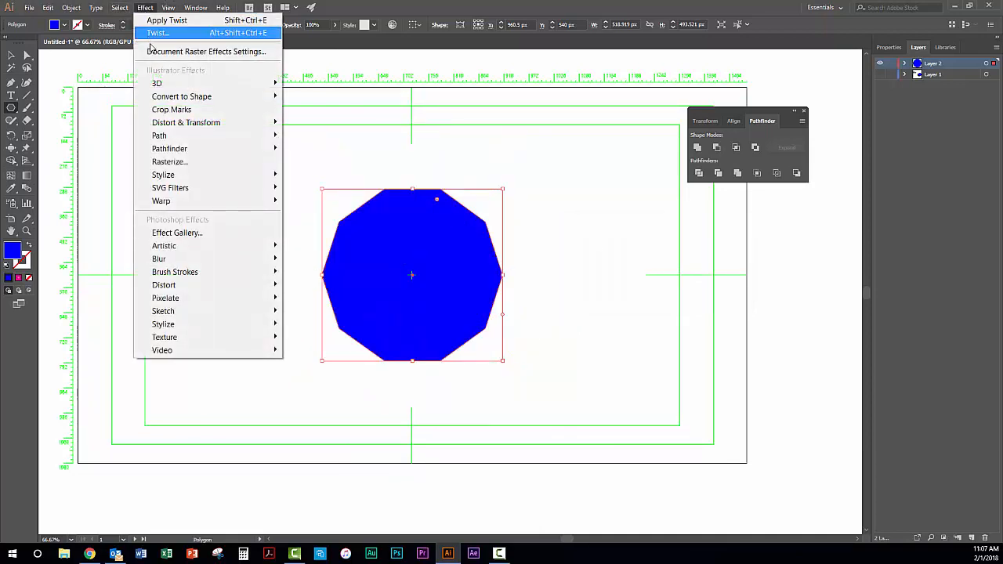
pyautogui.moveTo(170, 125)
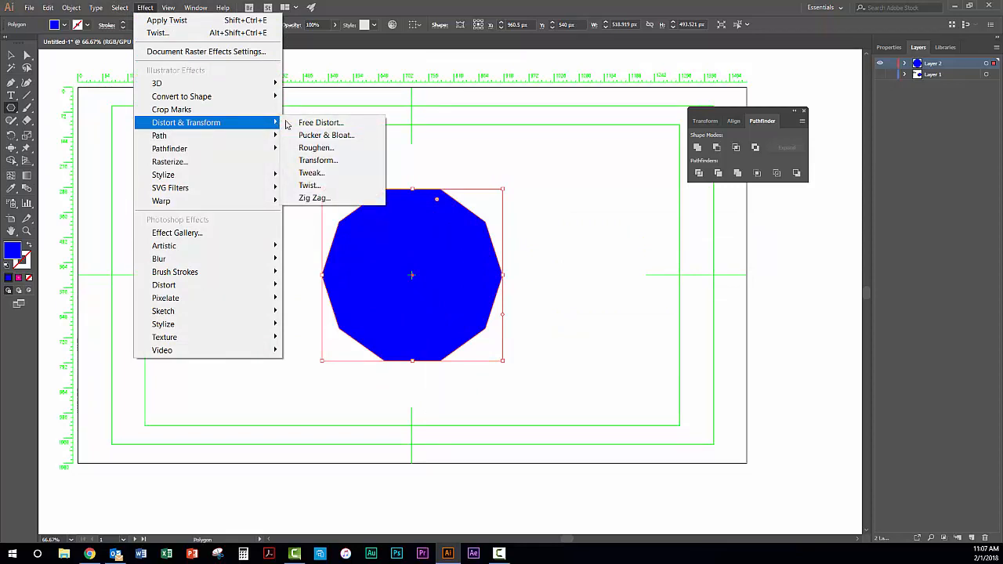
pyautogui.click(332, 150)
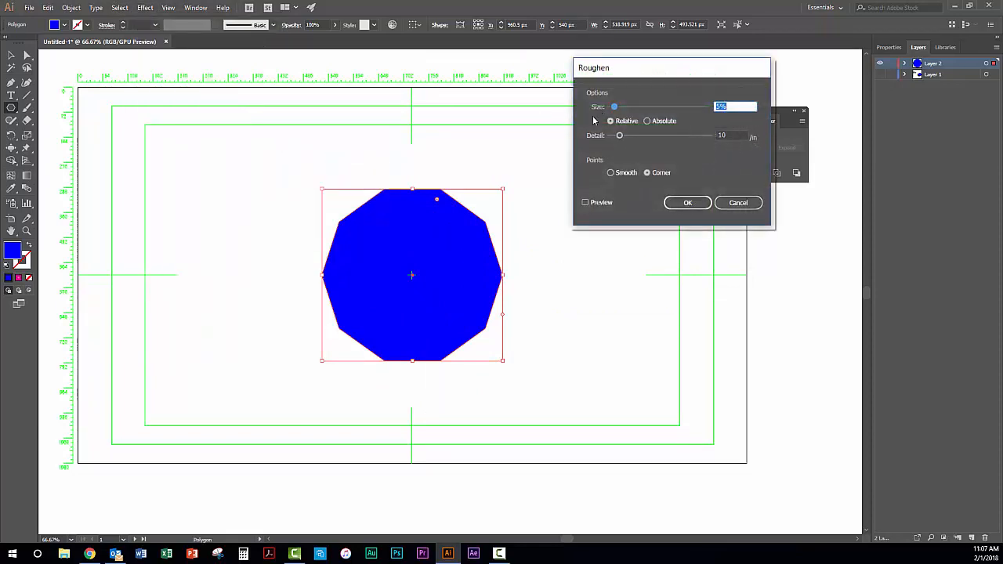
pyautogui.click(586, 203)
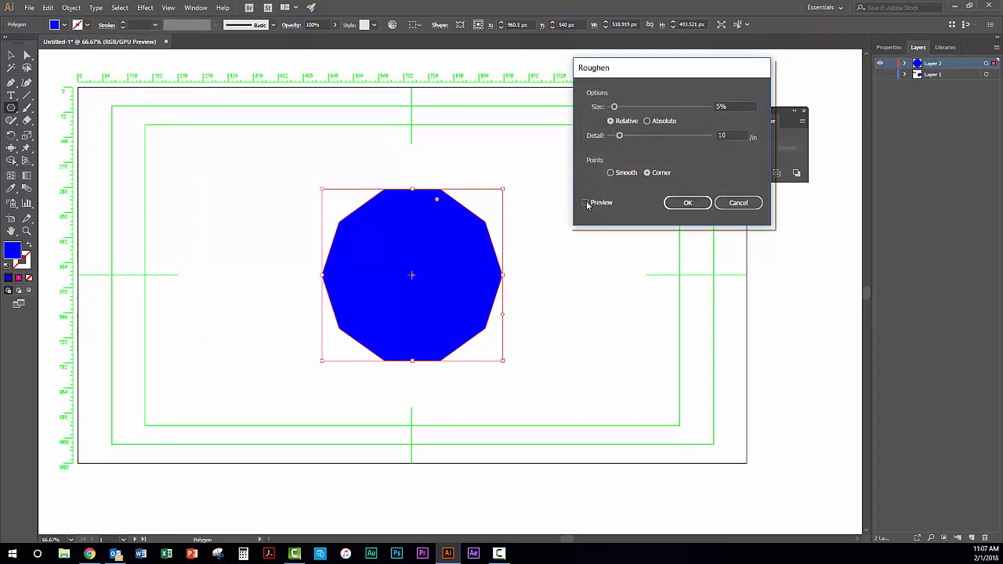
pyautogui.click(585, 203)
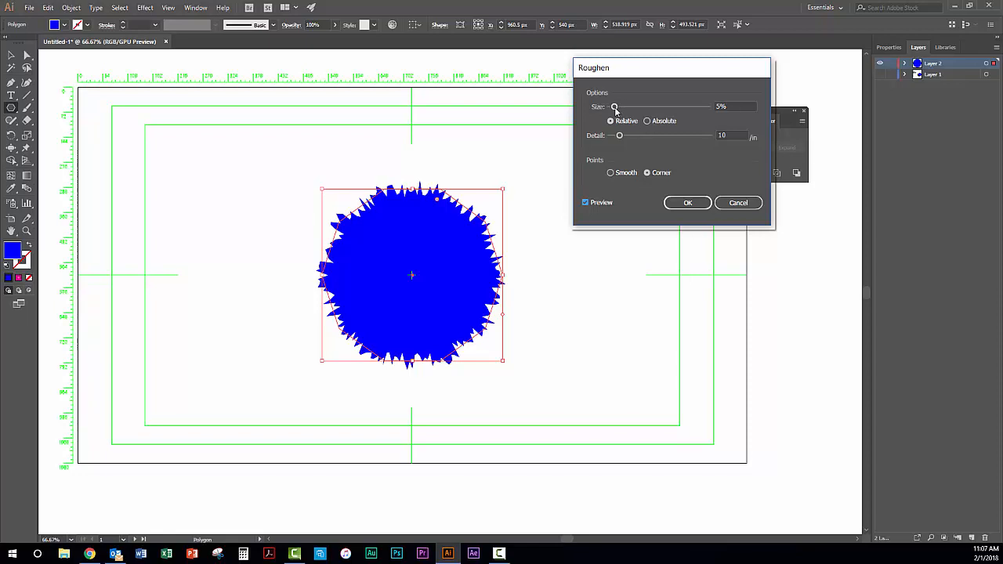
pyautogui.moveTo(615, 108); pyautogui.dragTo(689, 113)
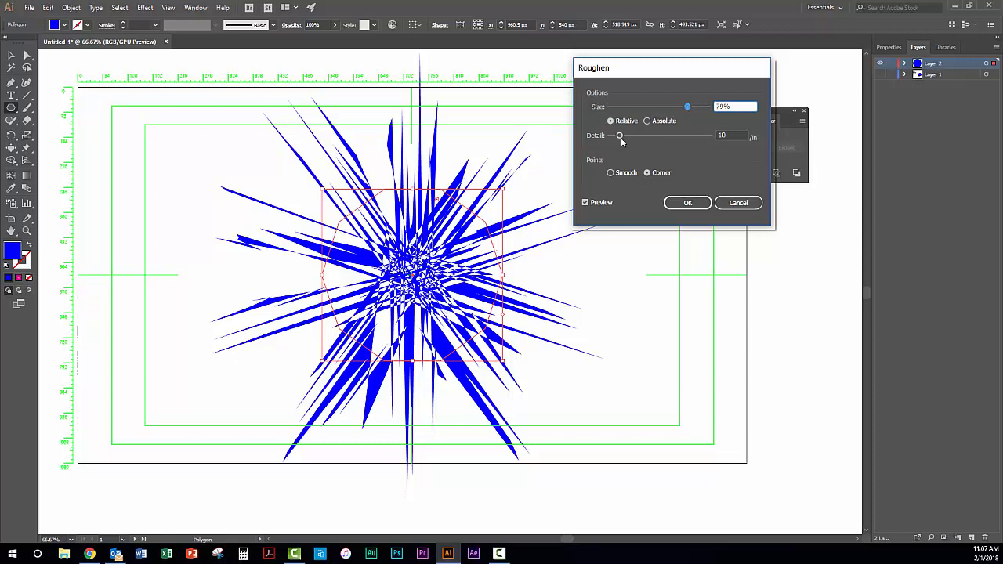
pyautogui.moveTo(619, 136); pyautogui.dragTo(639, 137)
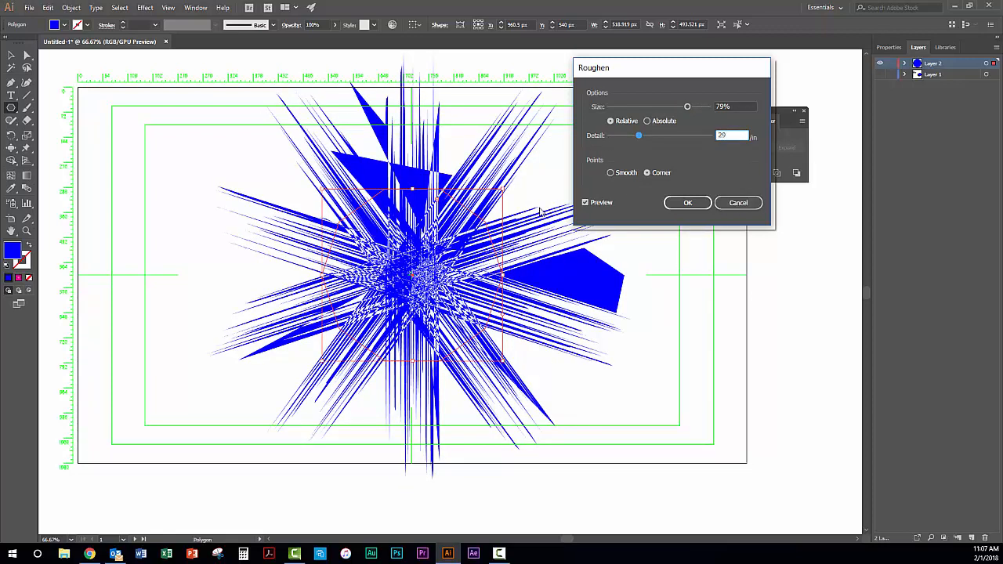
# - Try Roughen with smooth points, a size of 57% and a detail of 10 per inch, and cancel the effect
pyautogui.click(610, 175)
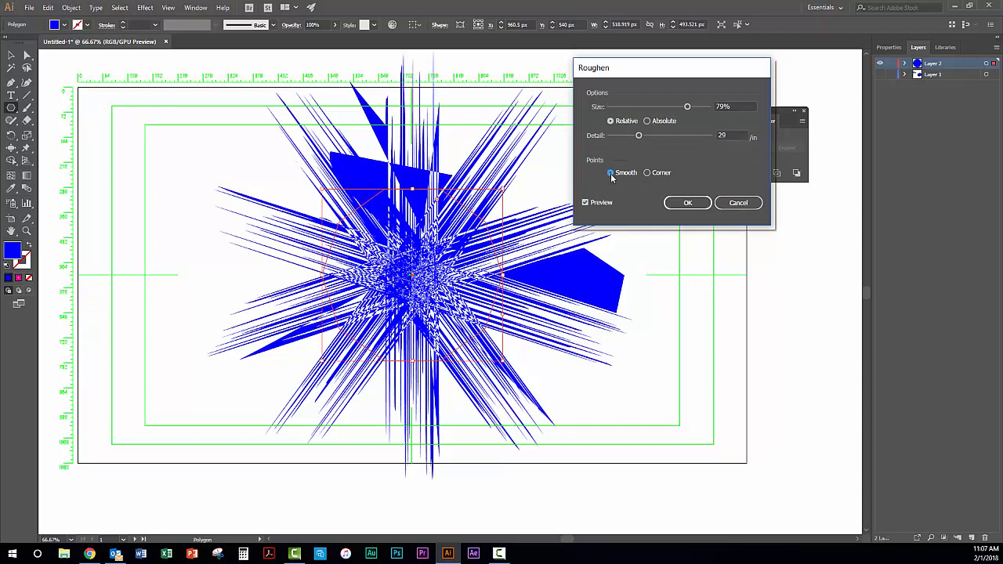
pyautogui.moveTo(687, 107); pyautogui.dragTo(665, 108)
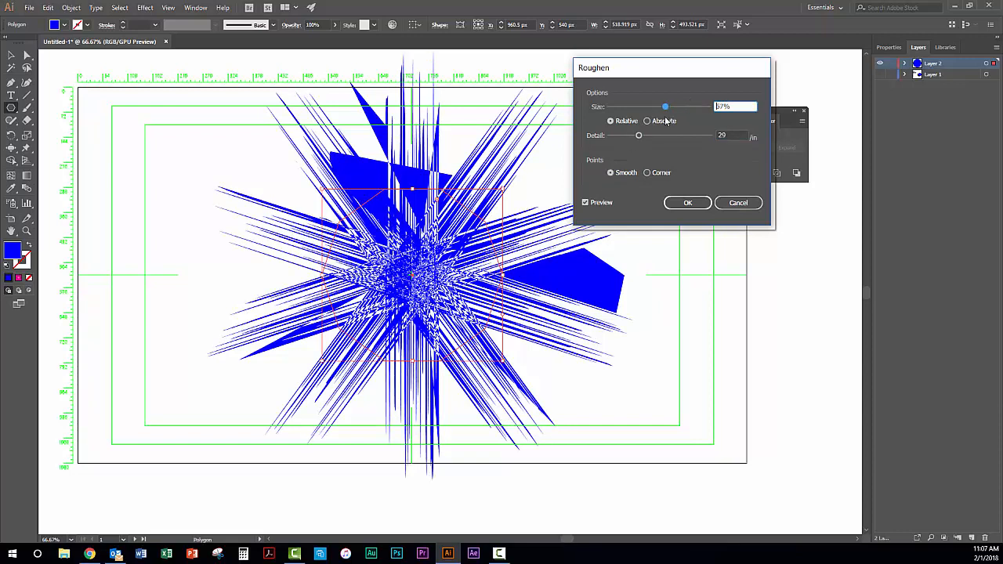
pyautogui.click(640, 138)
pyautogui.moveTo(640, 138); pyautogui.dragTo(618, 144)
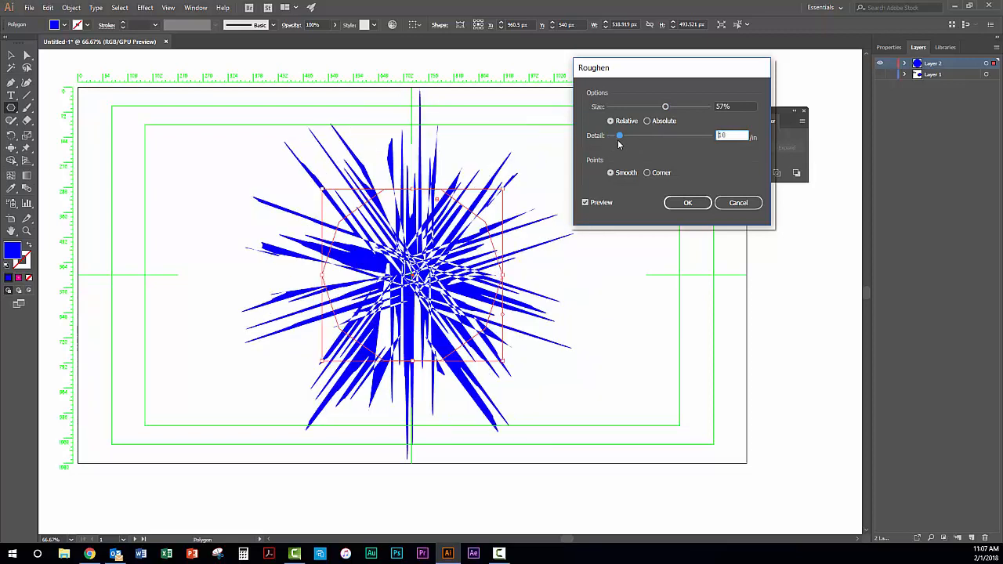
pyautogui.click(736, 204)
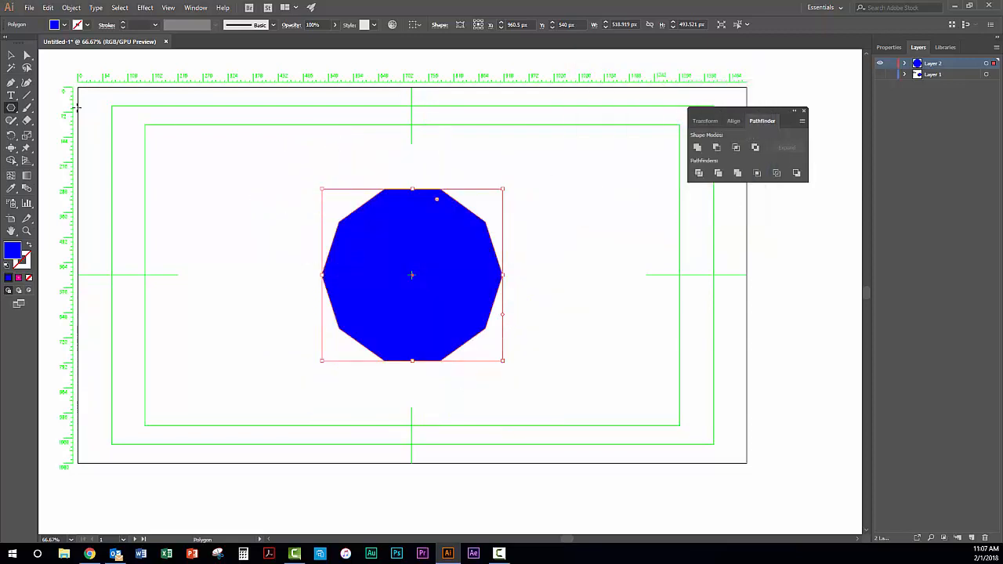
# - Preview Zig Zag on the polygon at 74 px with 7 ridges per segment and 11 px with 5 ridges, and cancel the effect
pyautogui.click(145, 8)
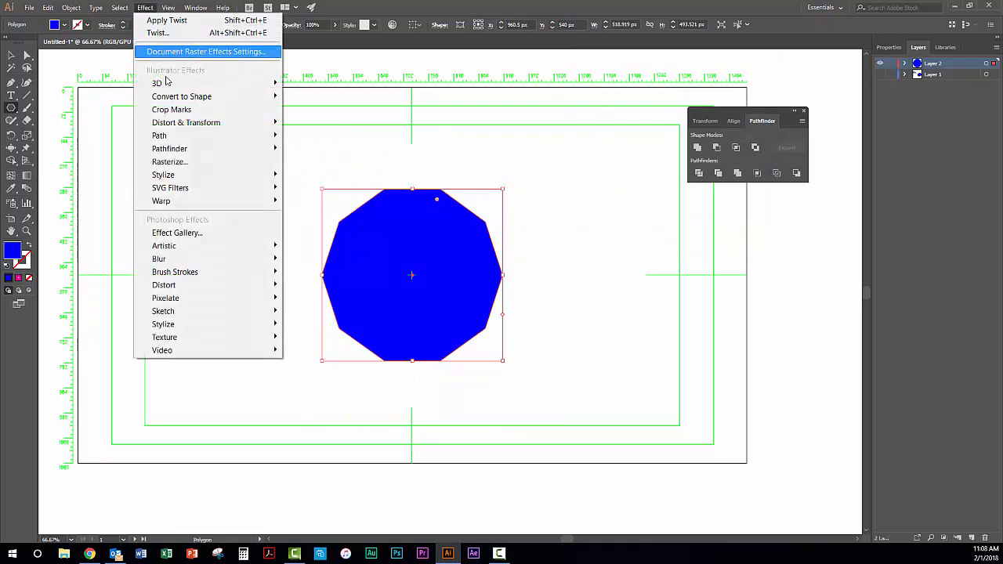
pyautogui.moveTo(193, 128)
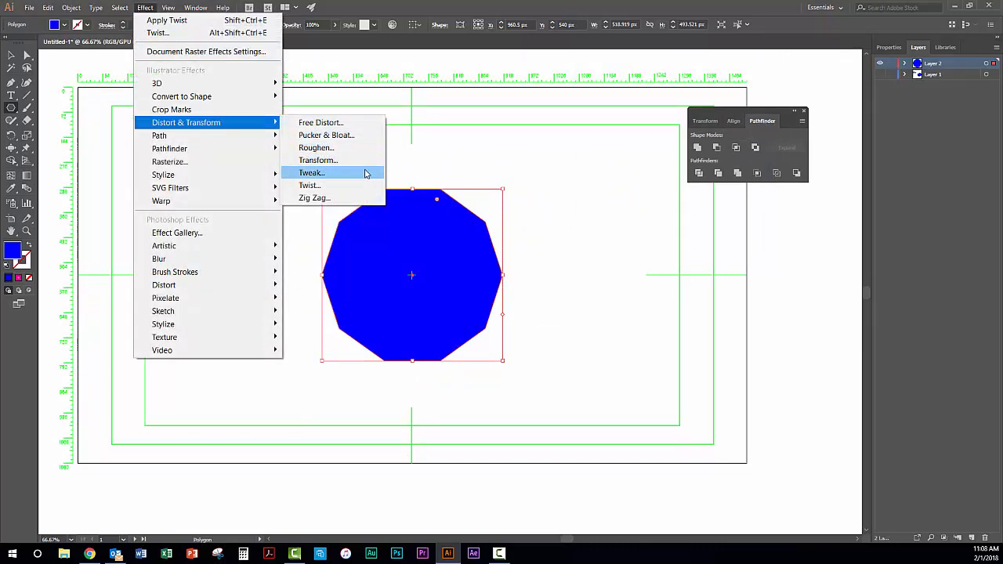
pyautogui.click(316, 198)
pyautogui.click(576, 262)
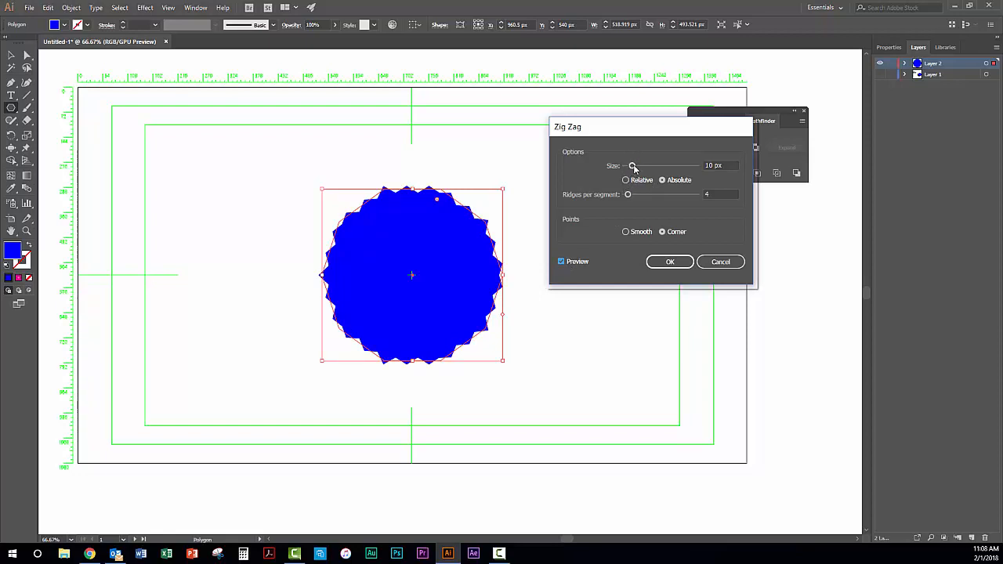
pyautogui.moveTo(633, 167); pyautogui.dragTo(677, 170)
pyautogui.press('Tab')
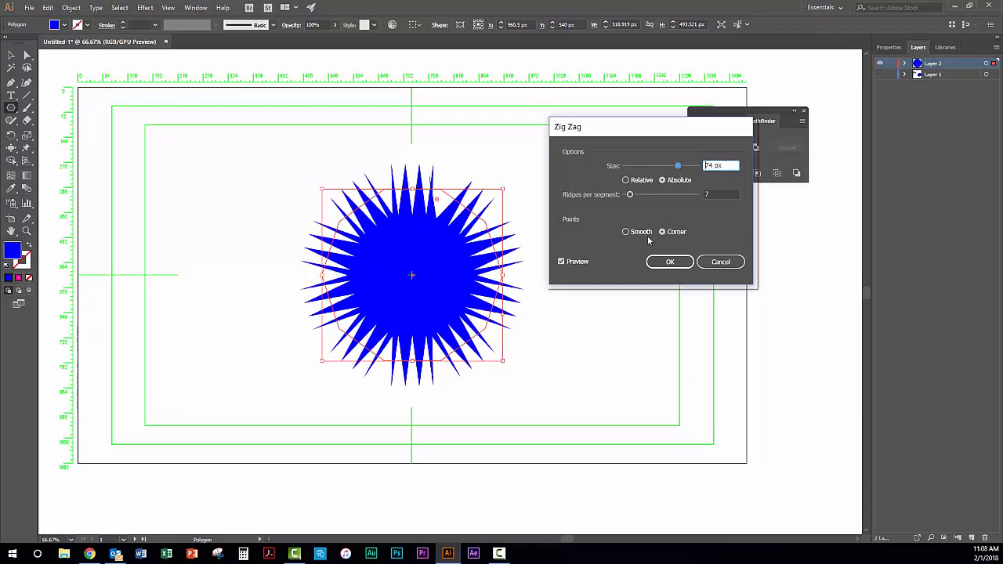
pyautogui.moveTo(629, 198); pyautogui.dragTo(631, 191)
pyautogui.moveTo(678, 167)
pyautogui.mouseDown()
pyautogui.moveTo(628, 173)
pyautogui.moveTo(636, 170)
pyautogui.mouseUp()
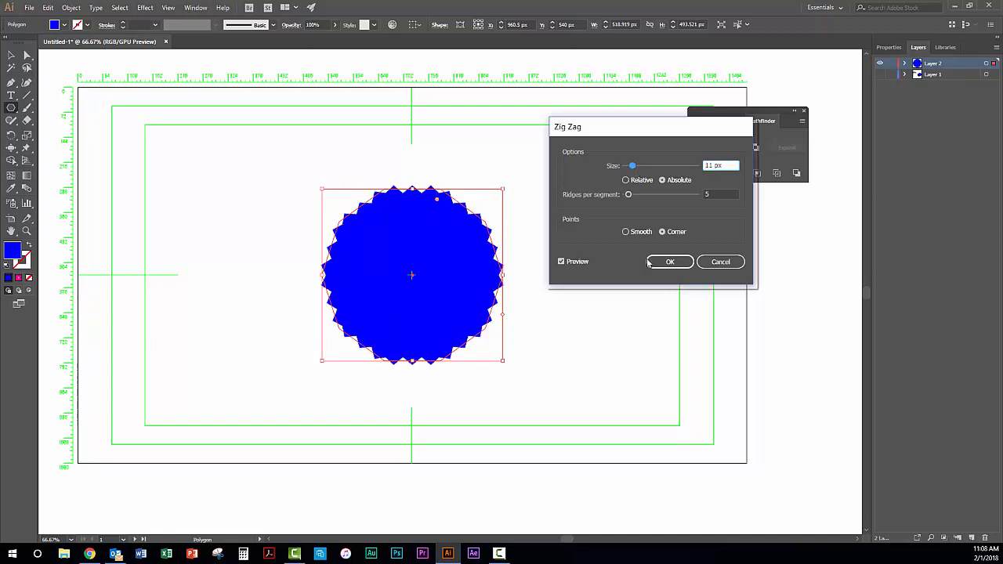
pyautogui.click(719, 264)
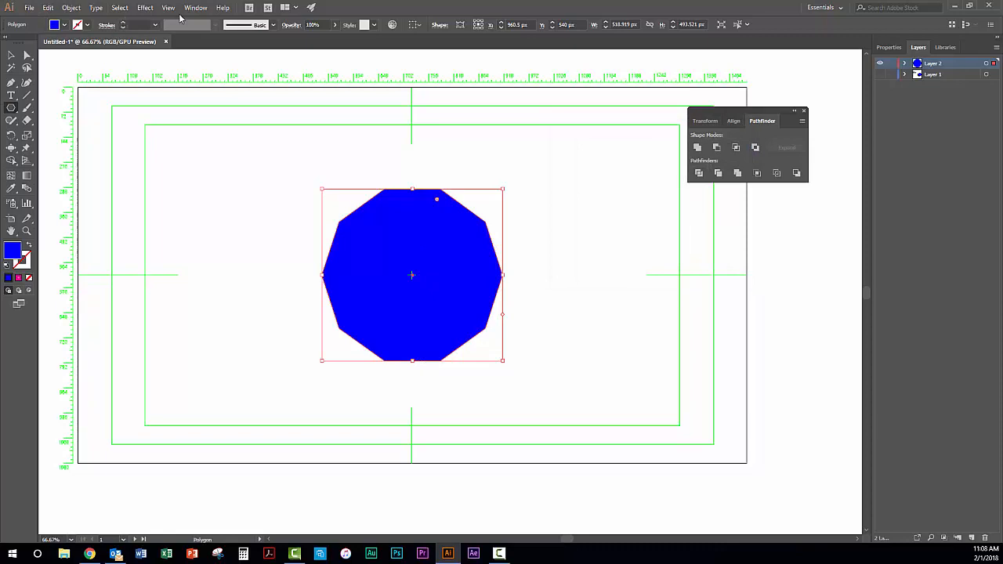
pyautogui.click(147, 9)
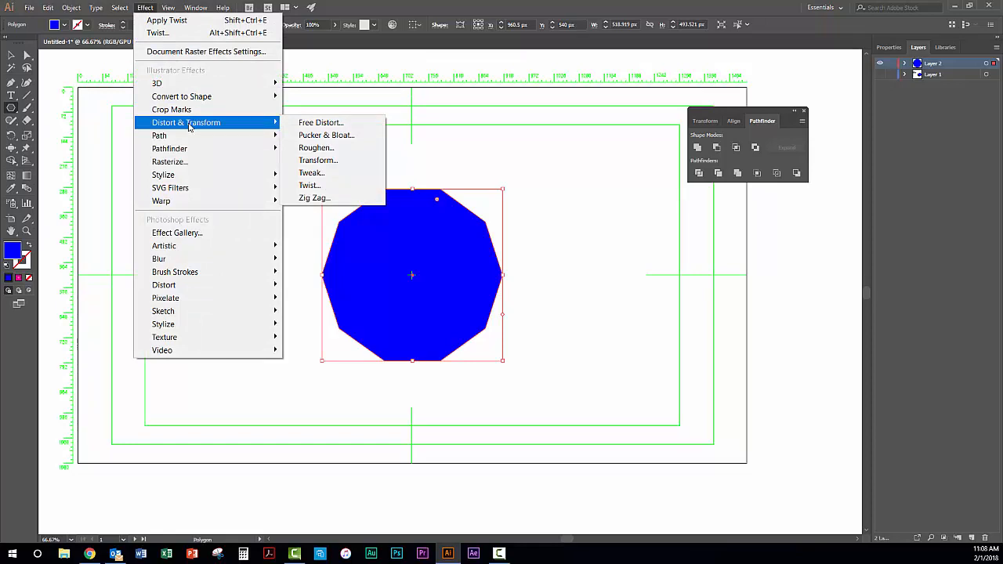
pyautogui.click(148, 10)
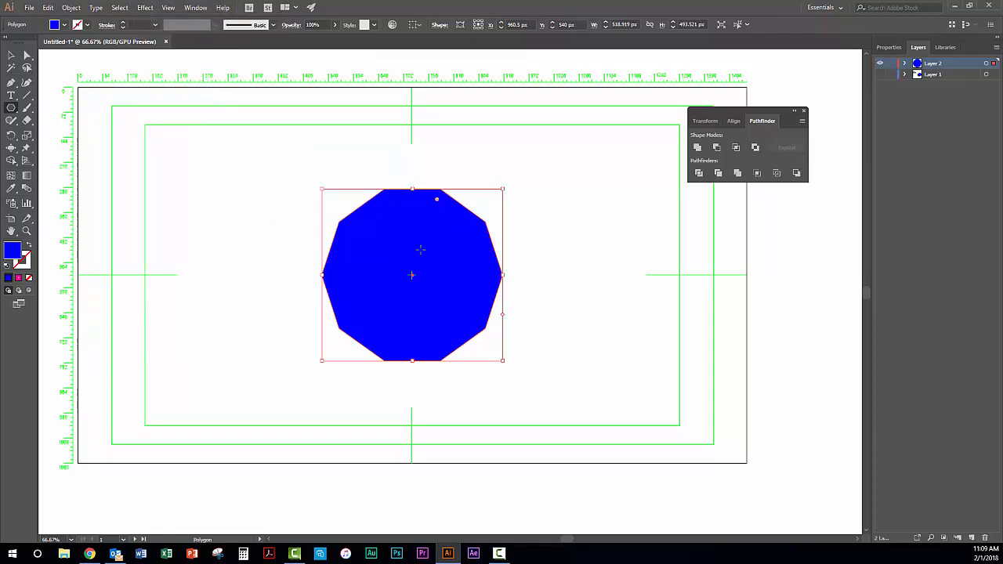
pyautogui.rightClick(416, 242)
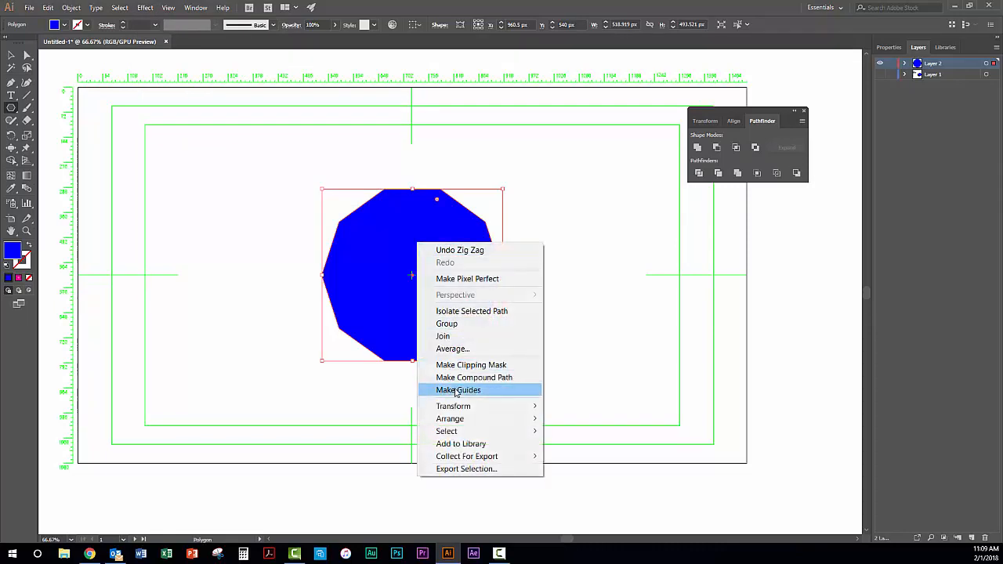
pyautogui.moveTo(451, 411)
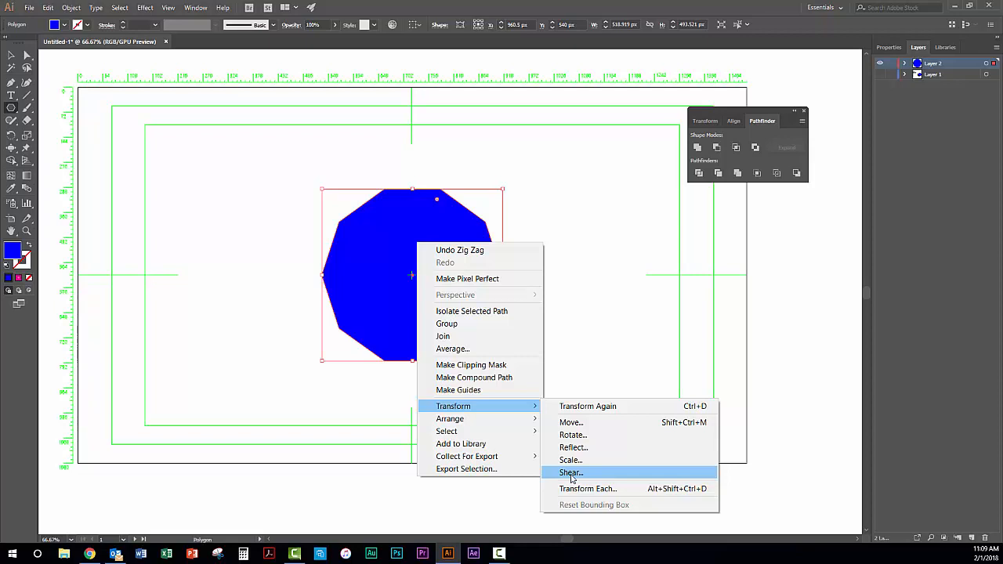
pyautogui.click(512, 185)
pyautogui.click(512, 184)
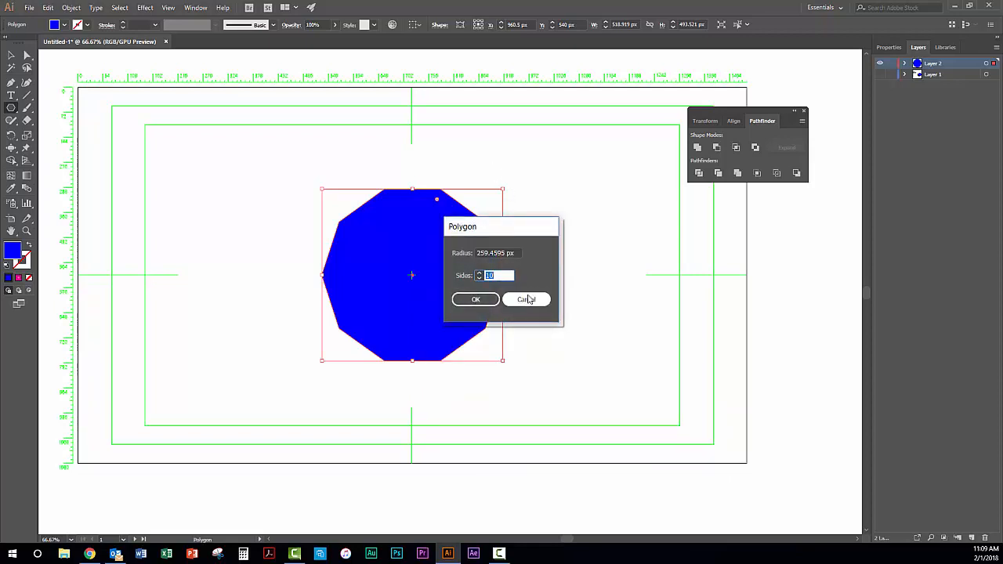
pyautogui.click(527, 299)
# - Rotate and enlarge the polygon freehand to about 606 by 604 px, and squash its height to about 379 px
pyautogui.click(10, 55)
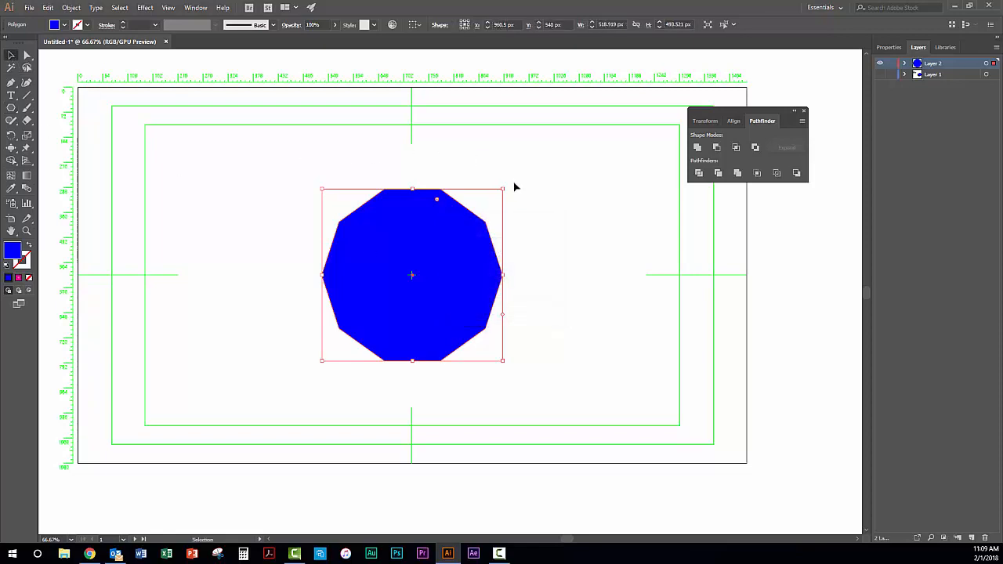
pyautogui.moveTo(507, 186); pyautogui.dragTo(553, 180)
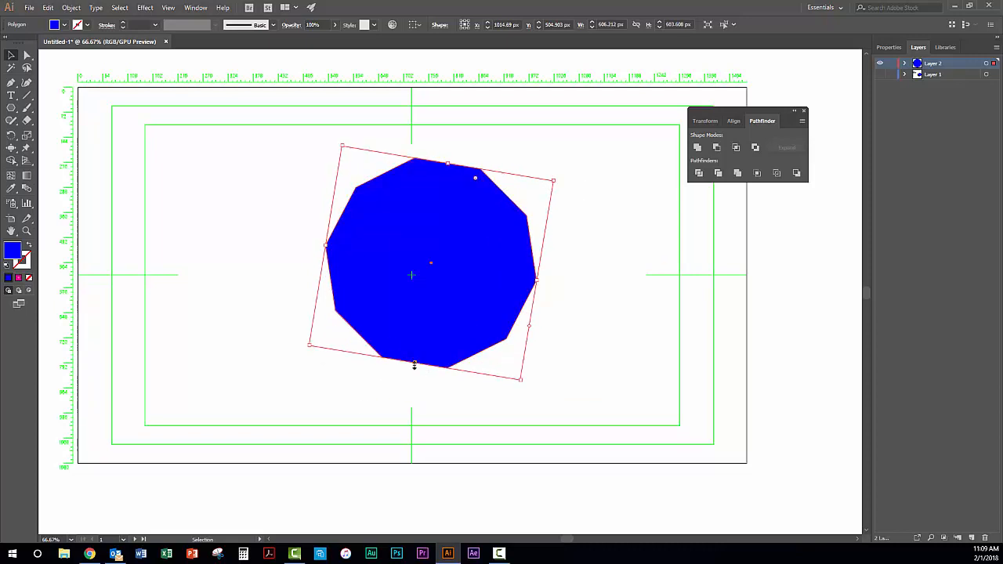
pyautogui.moveTo(416, 358); pyautogui.dragTo(433, 286)
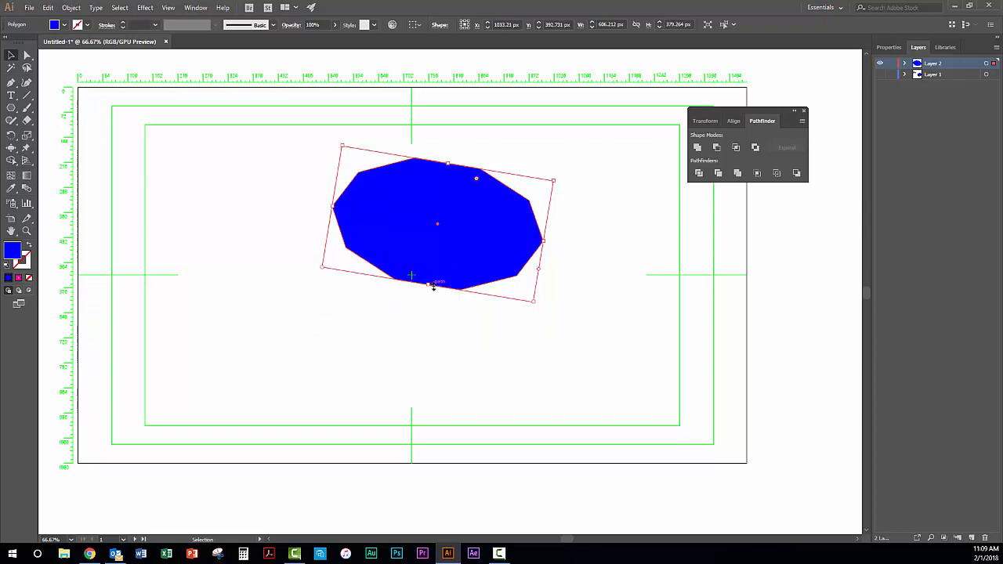
# - Review the Transform effect's options without applying it, and undo the polygon's freehand rotation and resizing
pyautogui.click(148, 10)
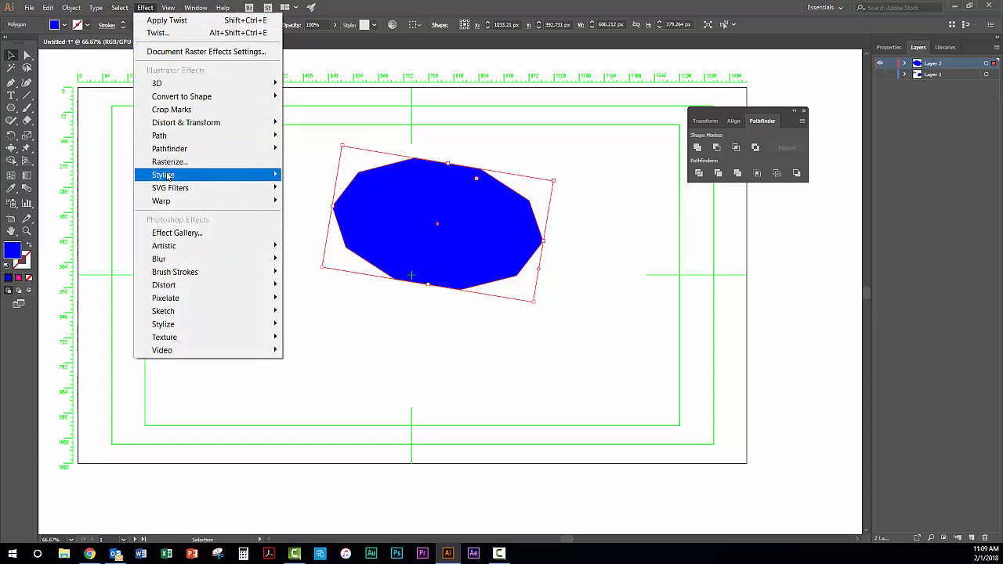
pyautogui.moveTo(208, 128)
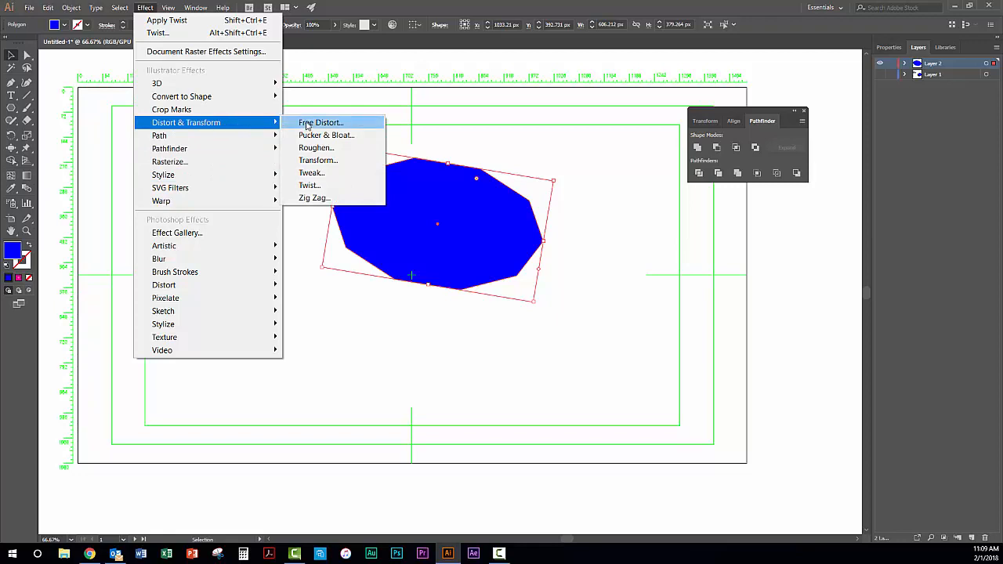
pyautogui.click(332, 162)
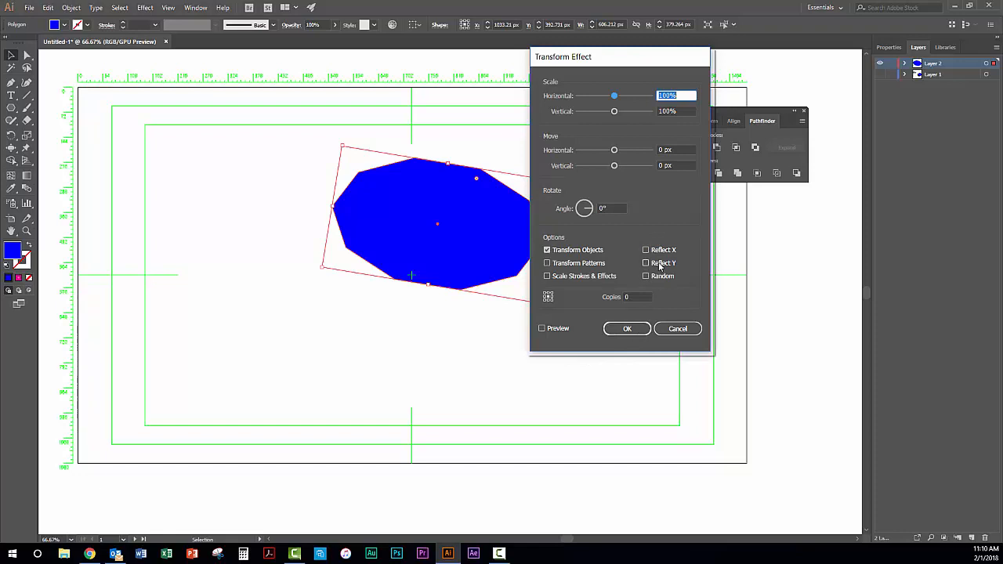
pyautogui.click(678, 329)
pyautogui.hotkey('ctrl', 'z')
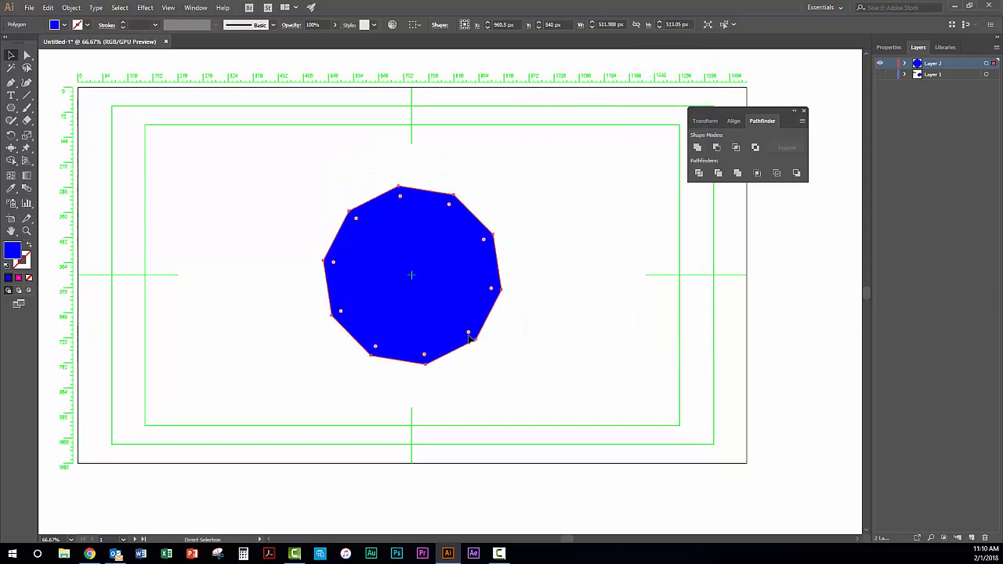
pyautogui.press('v')
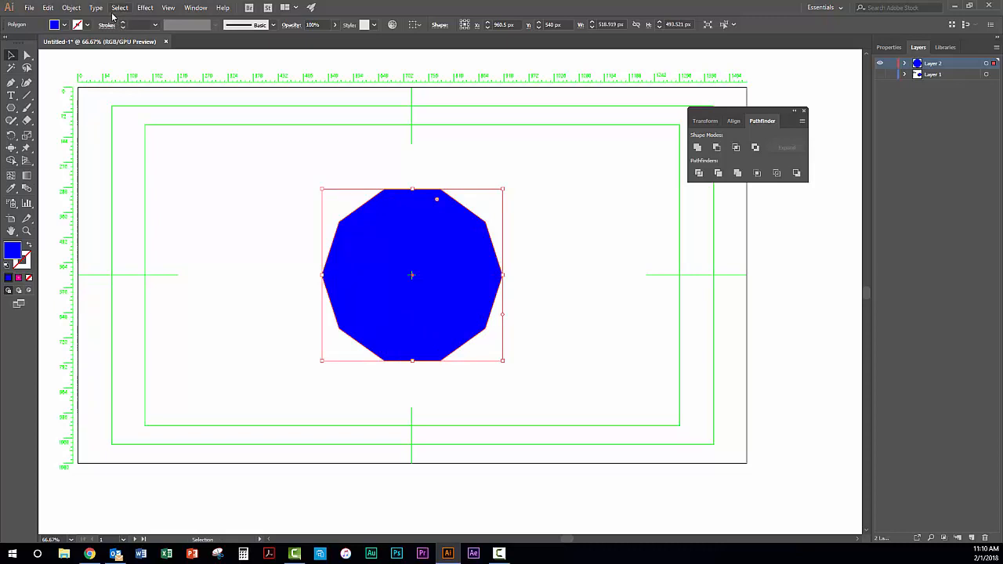
# - Apply the Pucker & Bloat effect to the polygon at 94% with the preview on
pyautogui.click(149, 8)
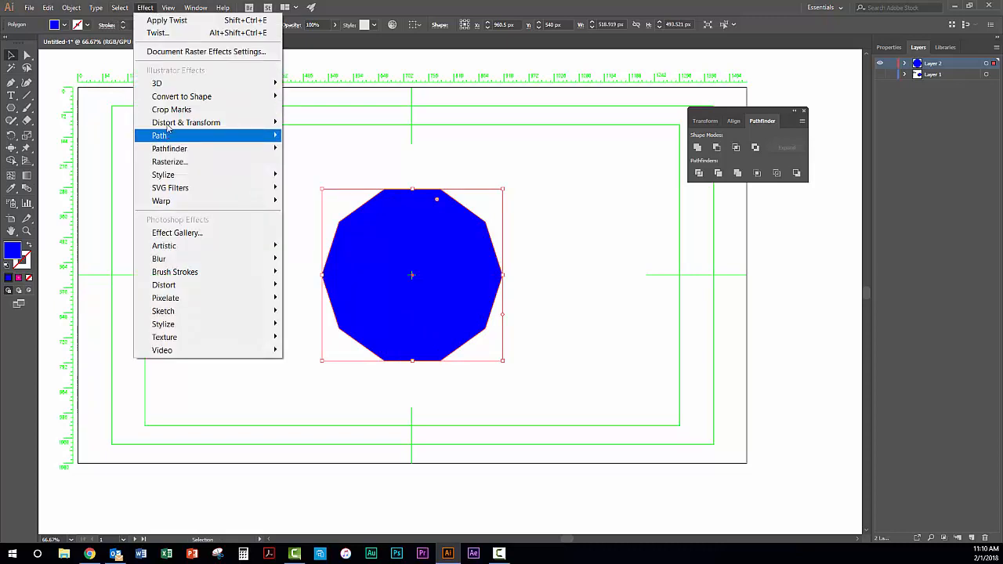
pyautogui.moveTo(259, 125)
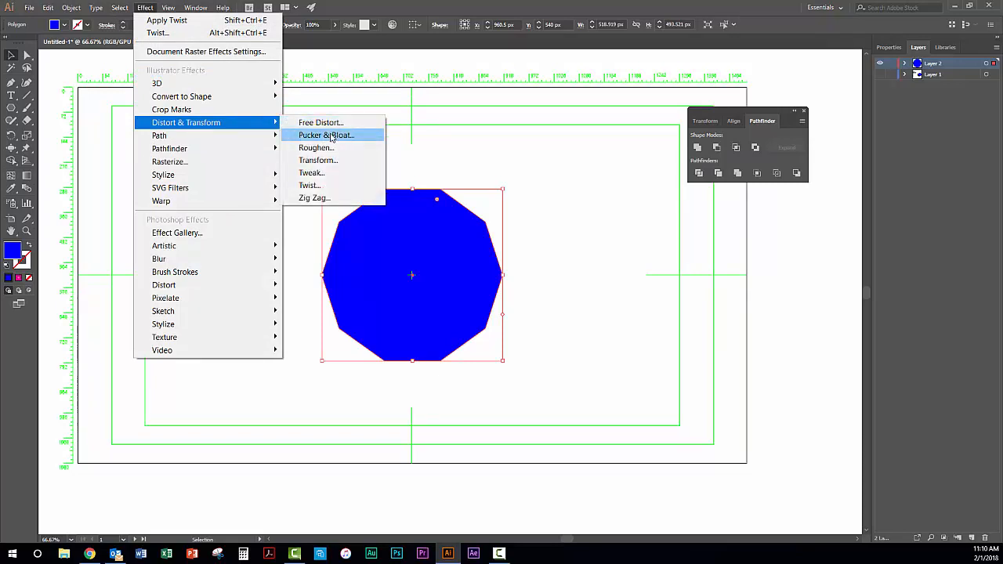
pyautogui.click(326, 135)
pyautogui.click(582, 279)
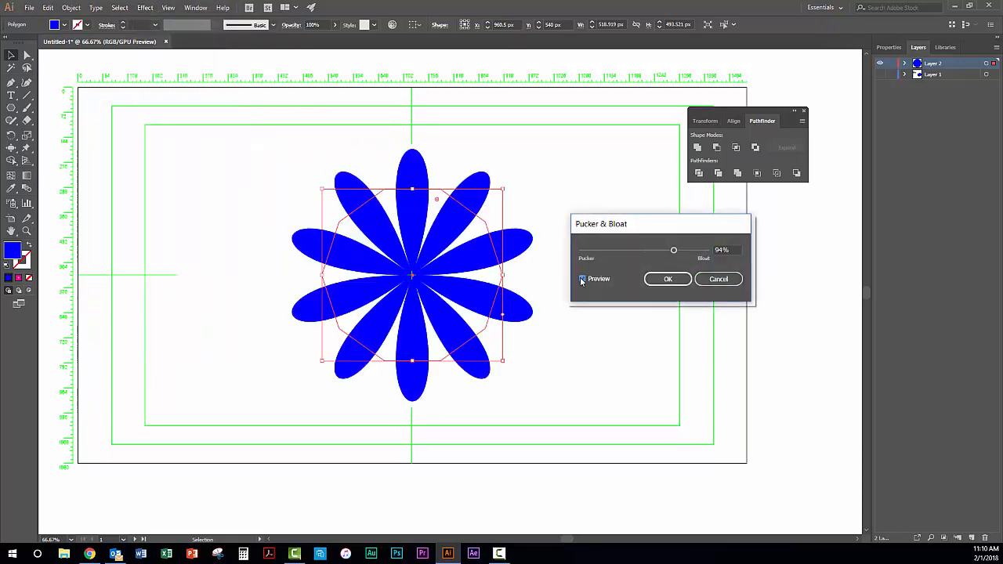
pyautogui.click(666, 279)
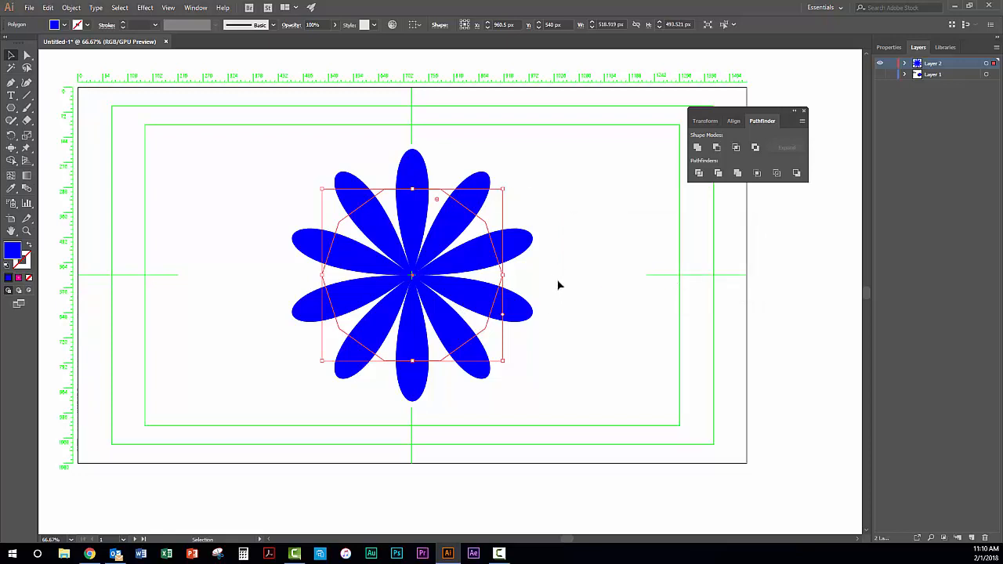
# - Show the polygon's Appearance attributes and expand Layer 2 to list its contents
pyautogui.click(191, 11)
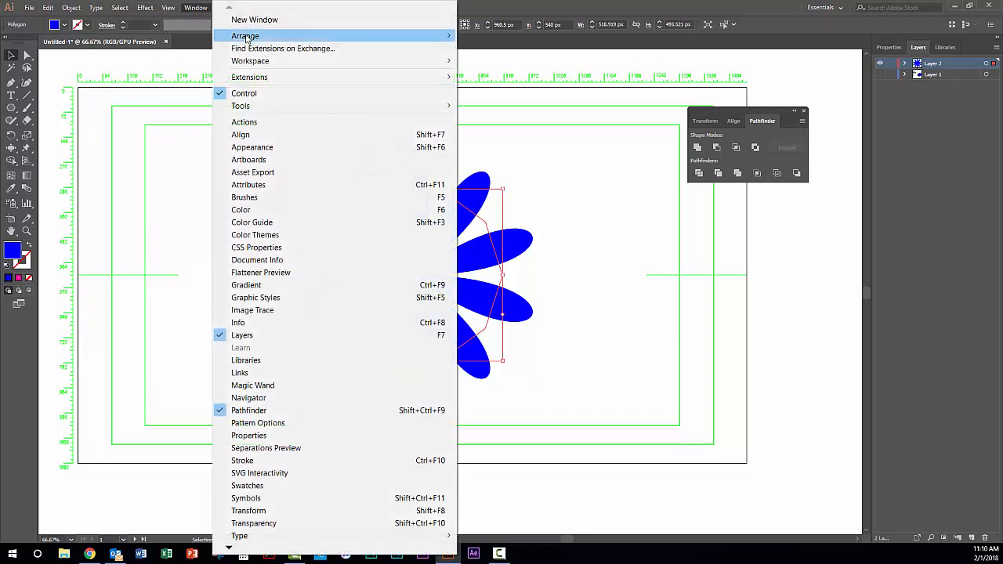
pyautogui.click(245, 148)
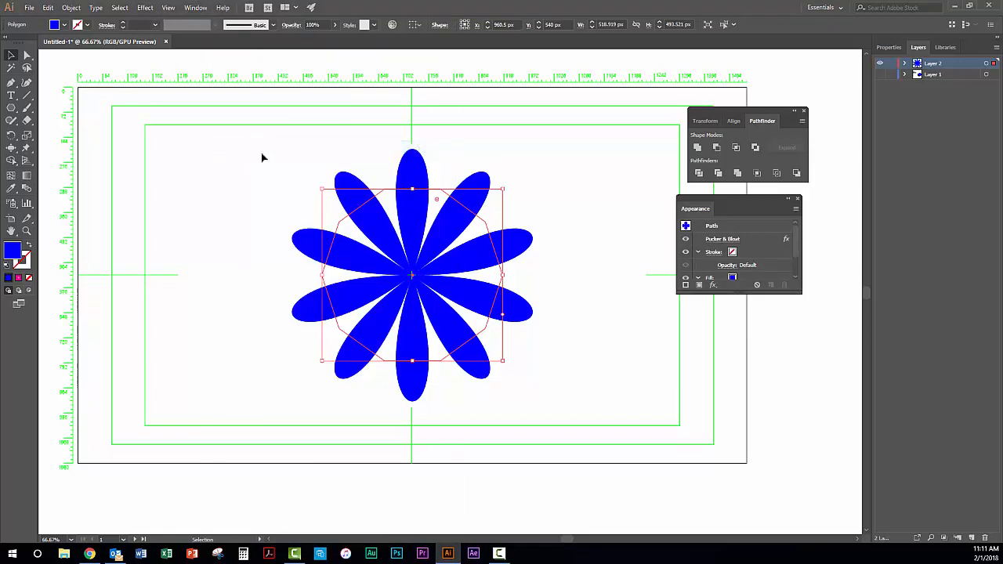
pyautogui.click(905, 64)
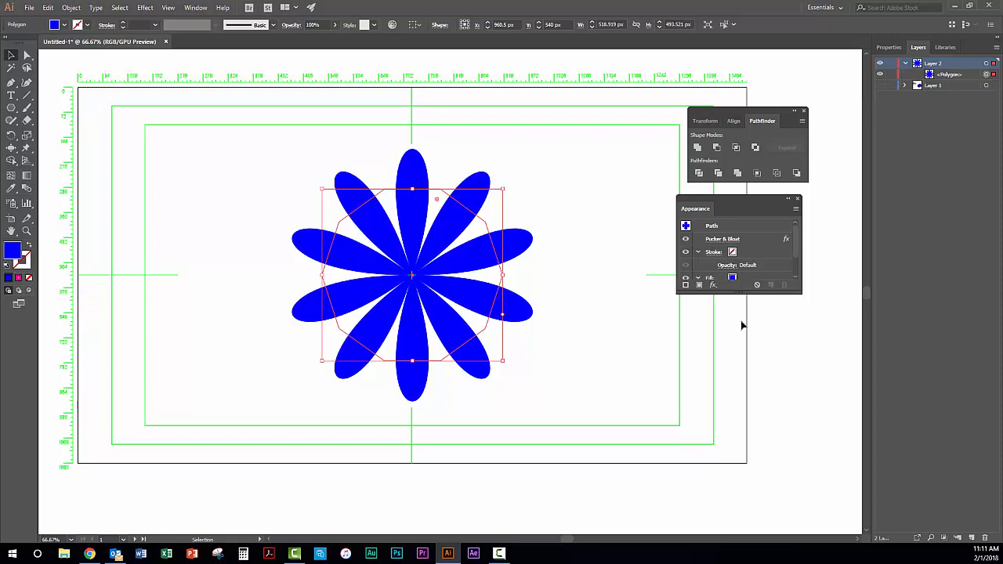
# - Edit the polygon's existing Pucker & Bloat effect from its appearance attributes, setting it to -63% with the preview on
pyautogui.click(715, 244)
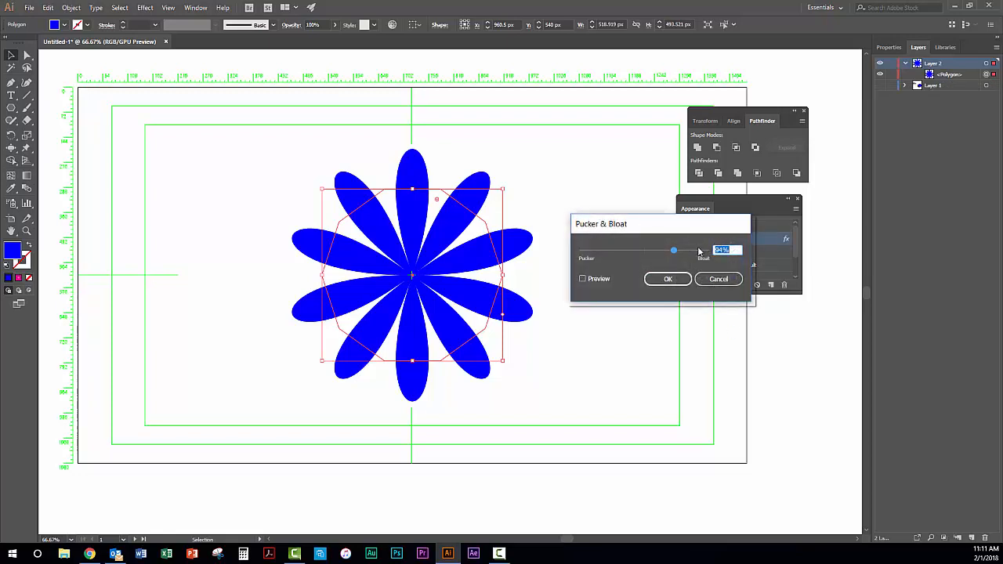
pyautogui.moveTo(654, 252); pyautogui.dragTo(625, 251)
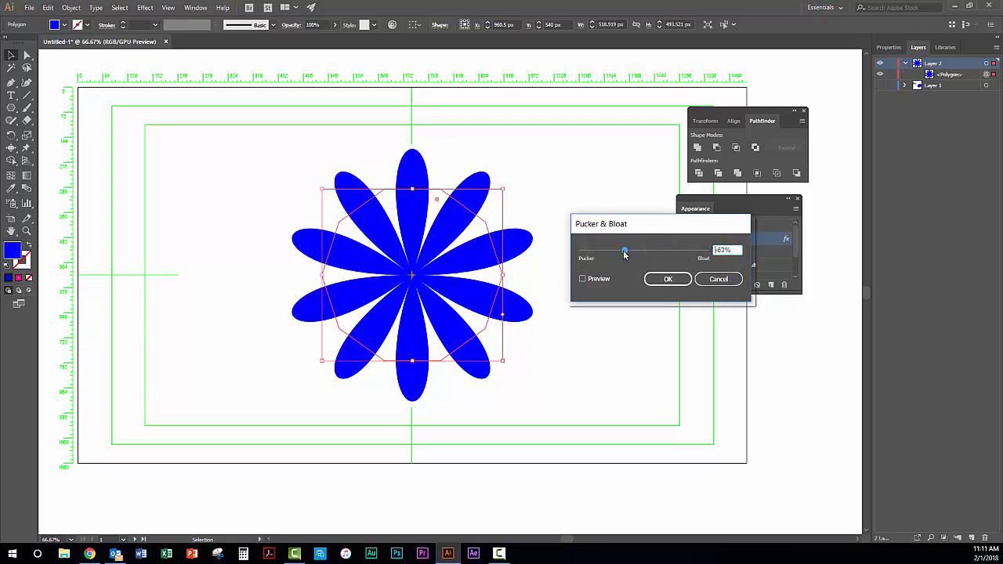
pyautogui.click(583, 278)
pyautogui.press('Return')
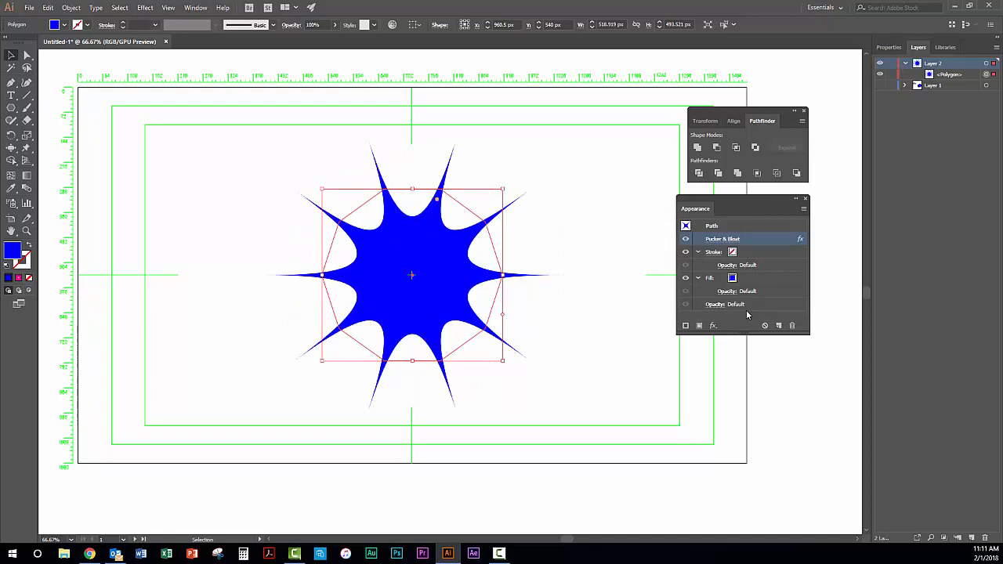
# - Close the floating Pathfinder and Appearance panels
pyautogui.click(804, 111)
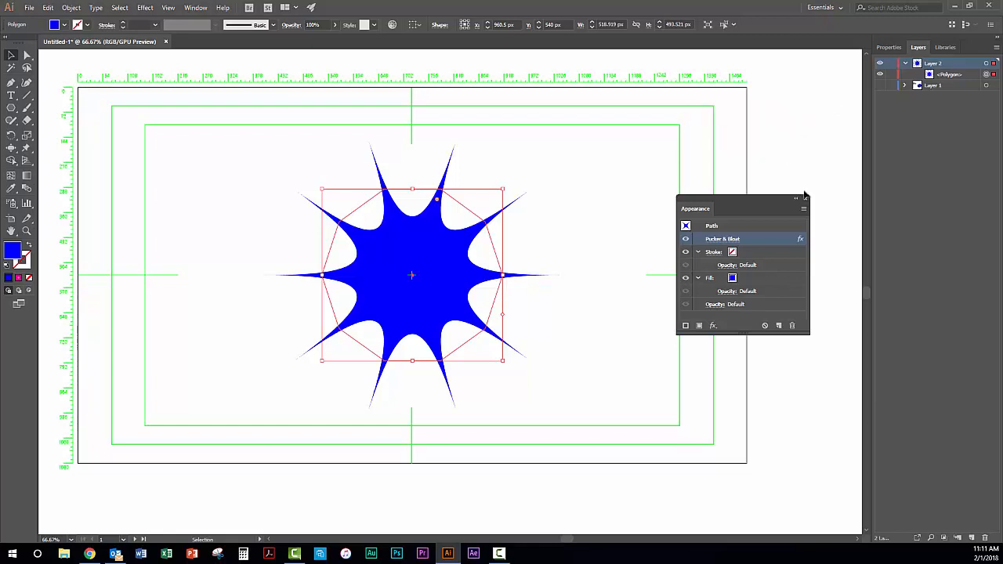
pyautogui.click(806, 200)
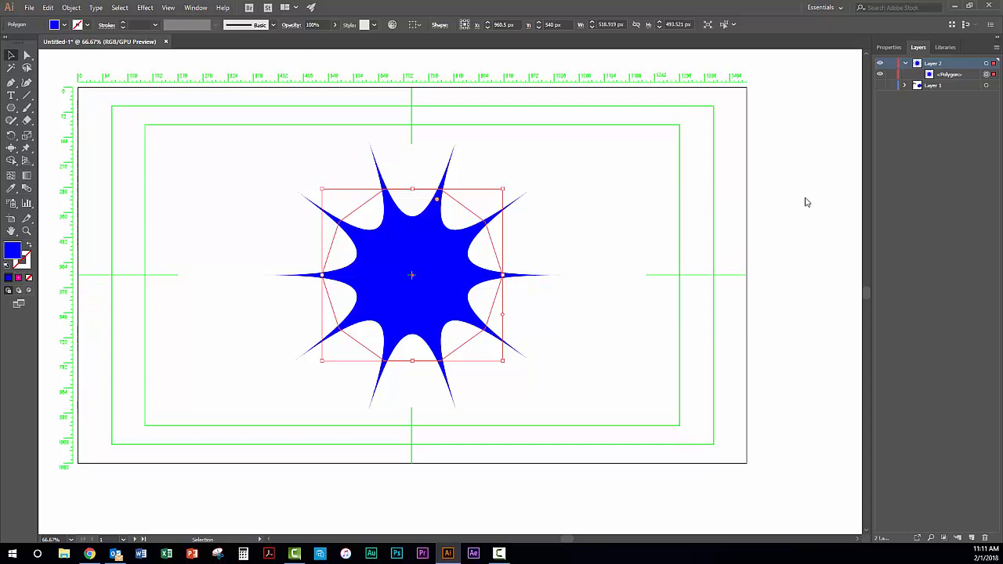